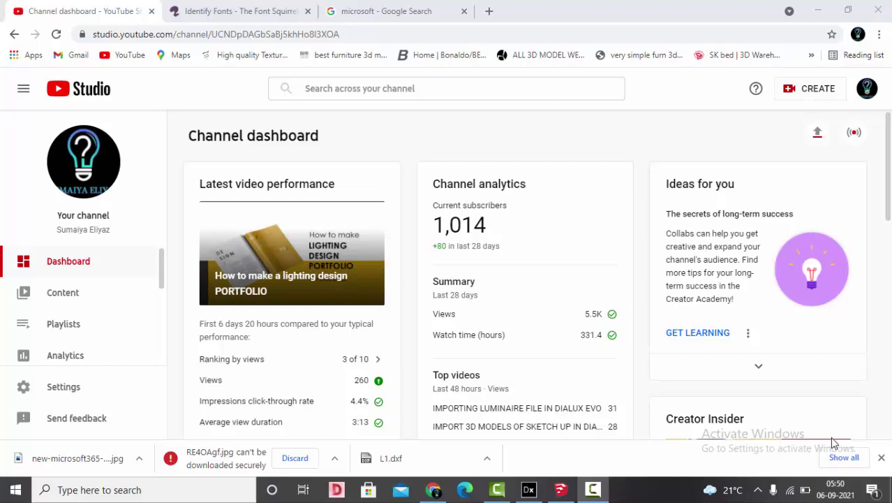
- Switch from Chrome to the SketchUp Pro 2019 window with the empty model
click(600, 481)
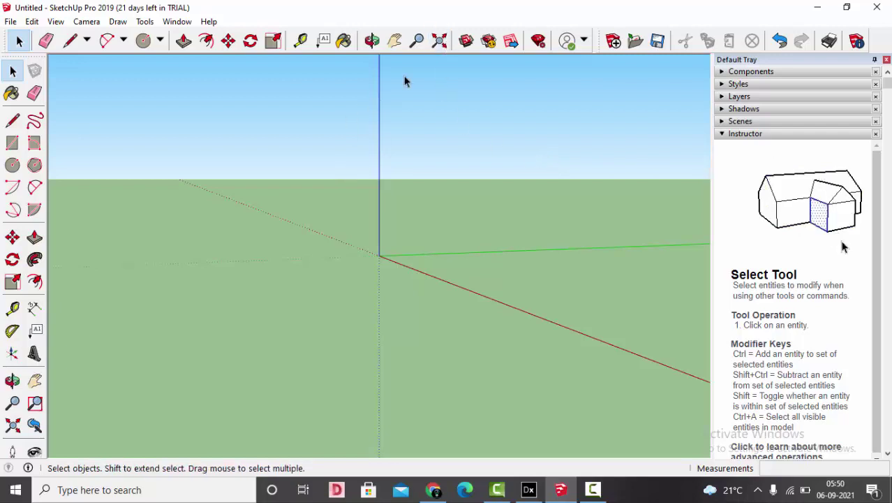
- Orbit the camera so the view looks down onto the axes origin
click(373, 40)
drag(366, 175, 251, 258)
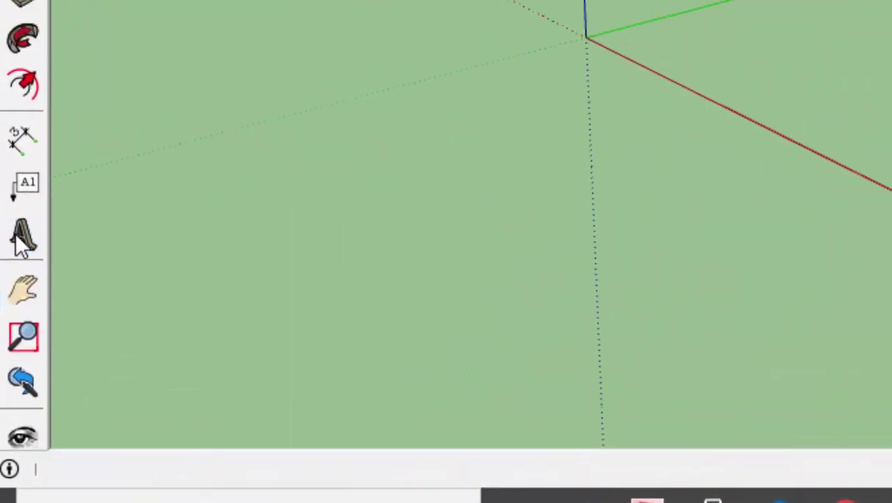
- Create a new 3D text and choose Georgia Pro from the font list
click(12, 247)
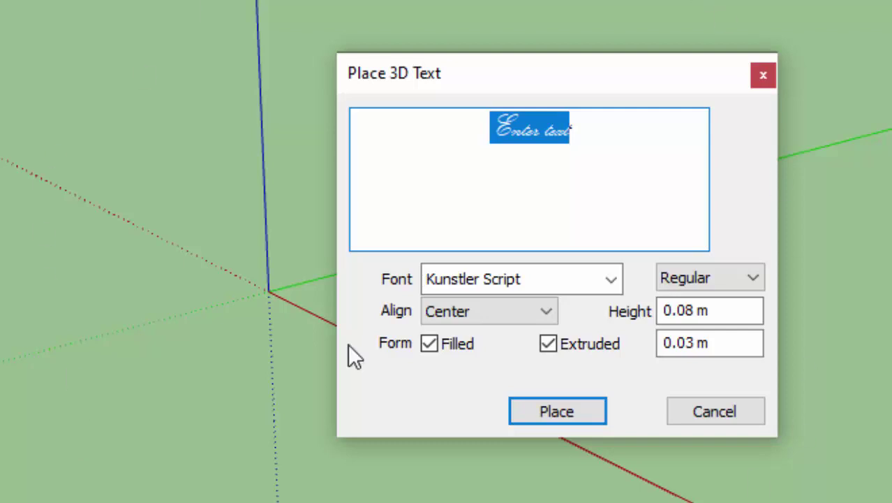
click(581, 280)
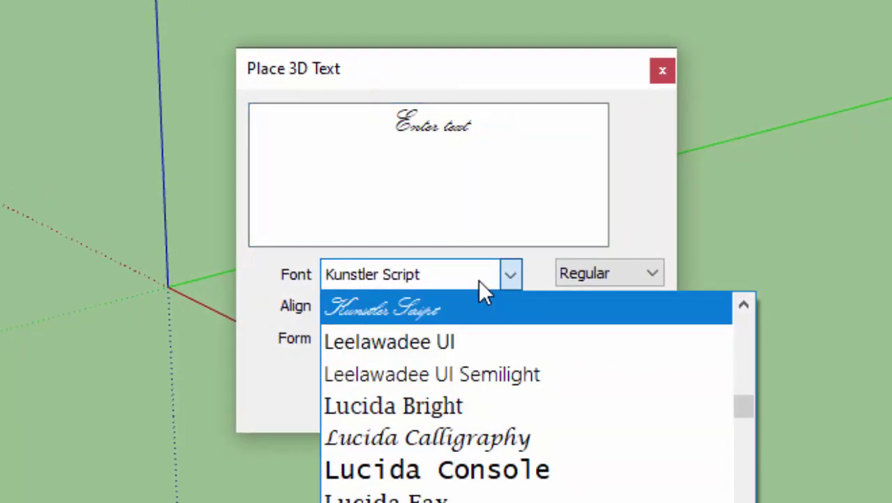
scroll(478, 427, up, 10)
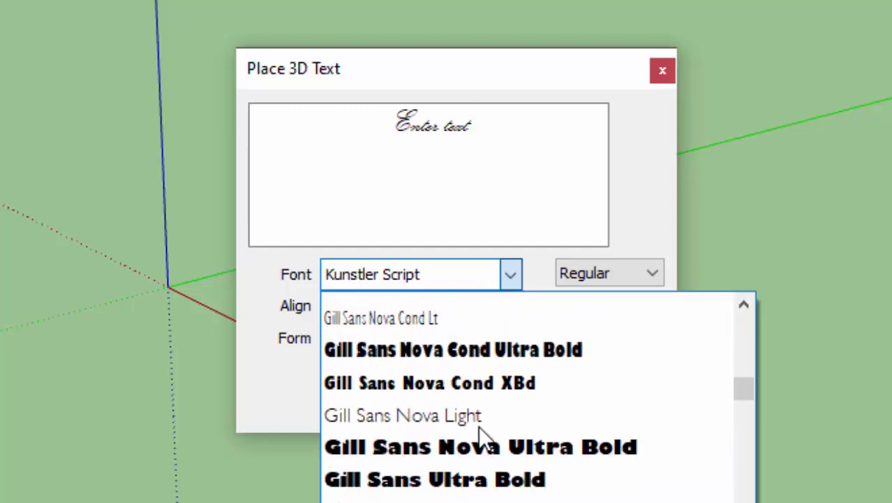
scroll(479, 427, up, 15)
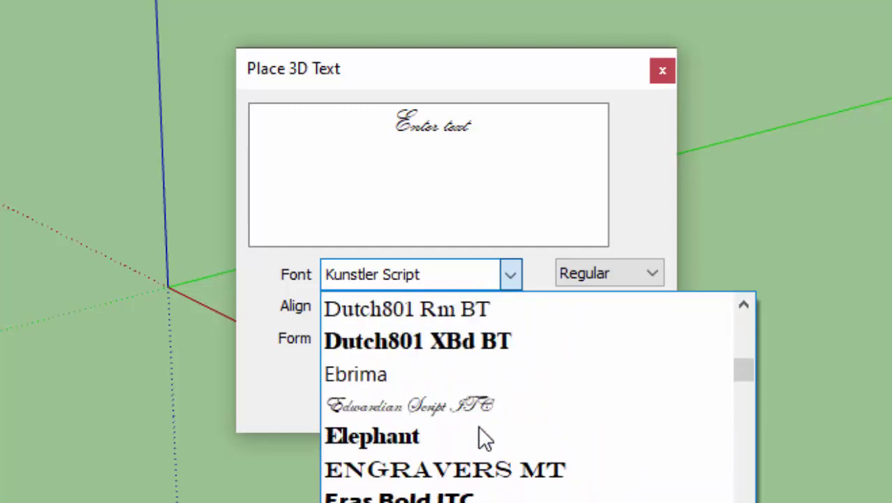
scroll(479, 429, up, 8)
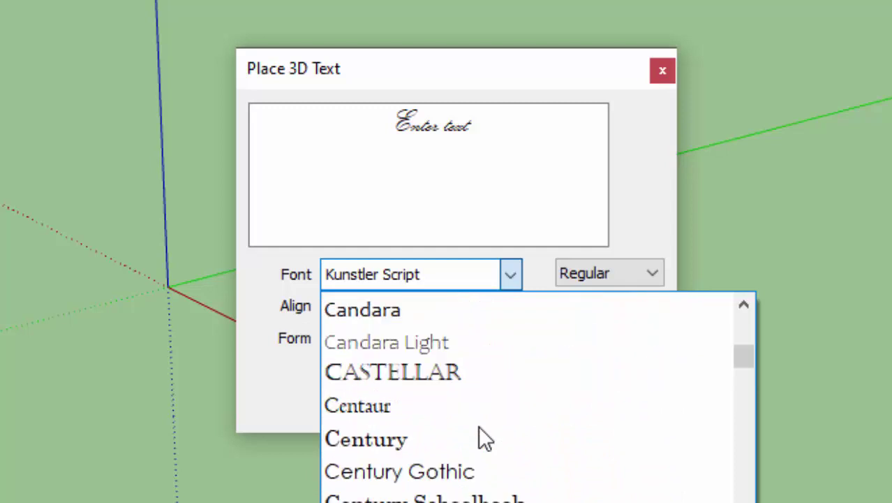
scroll(479, 427, up, 4)
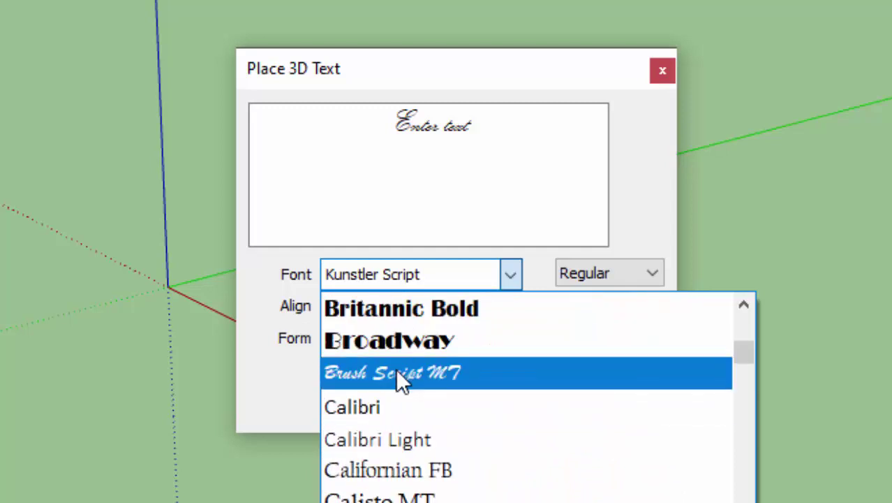
key(Escape)
click(510, 274)
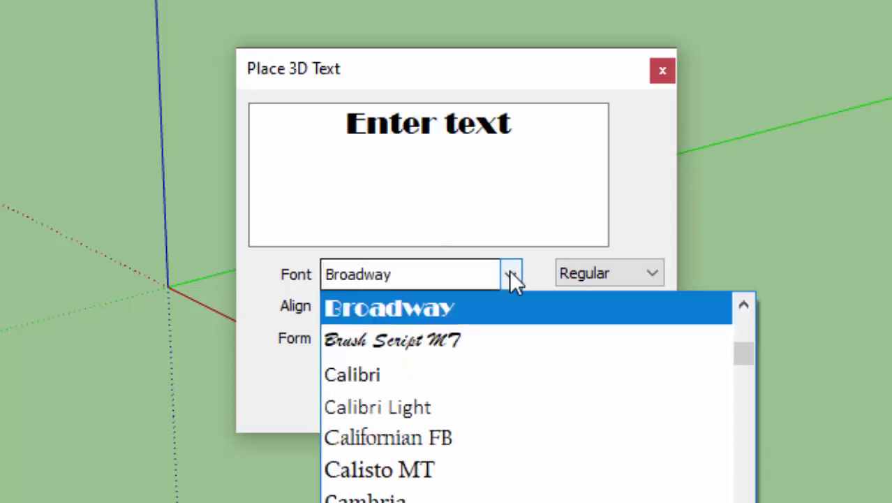
click(393, 342)
click(508, 280)
scroll(462, 341, down, 8)
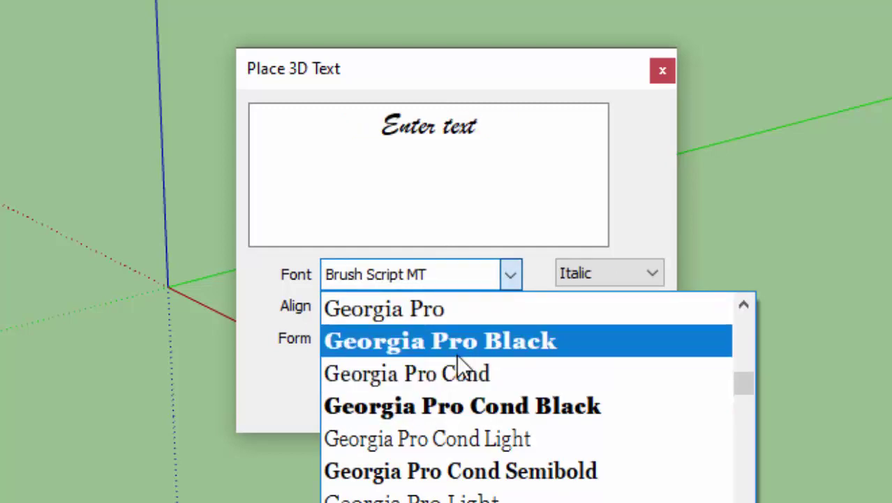
click(445, 318)
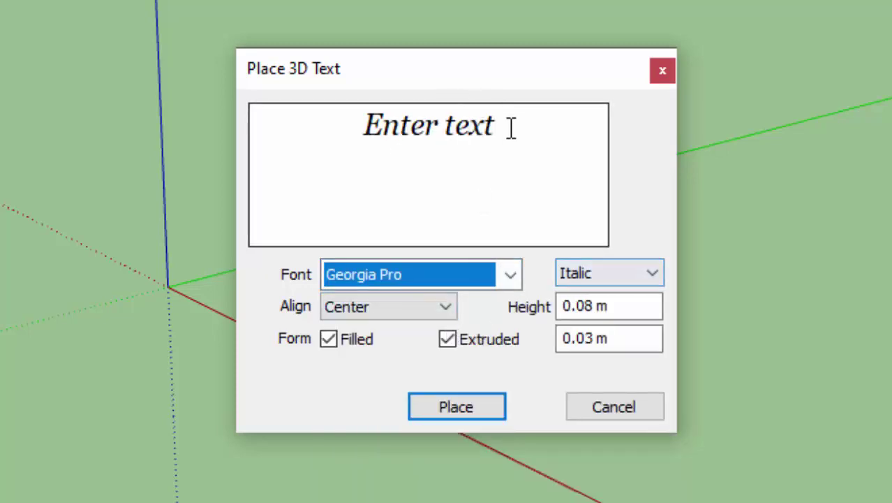
- Replace the placeholder 3D text with 'Thank you'
drag(512, 132, 219, 140)
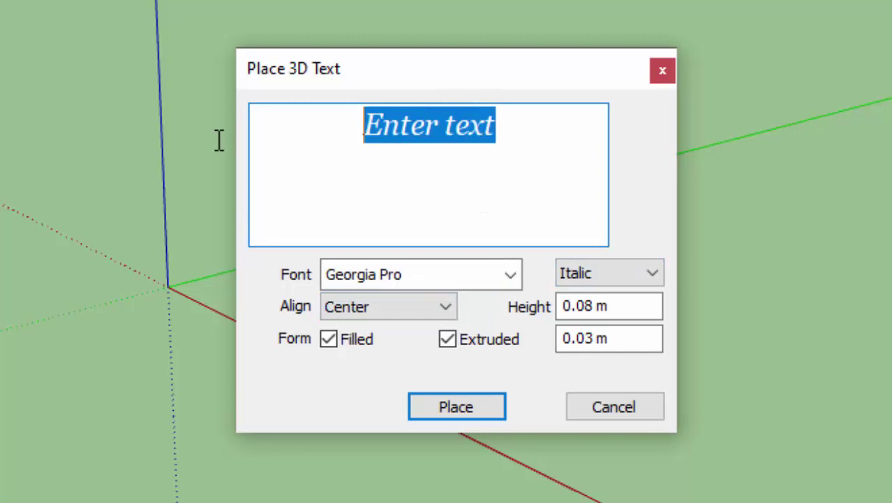
text(TH)
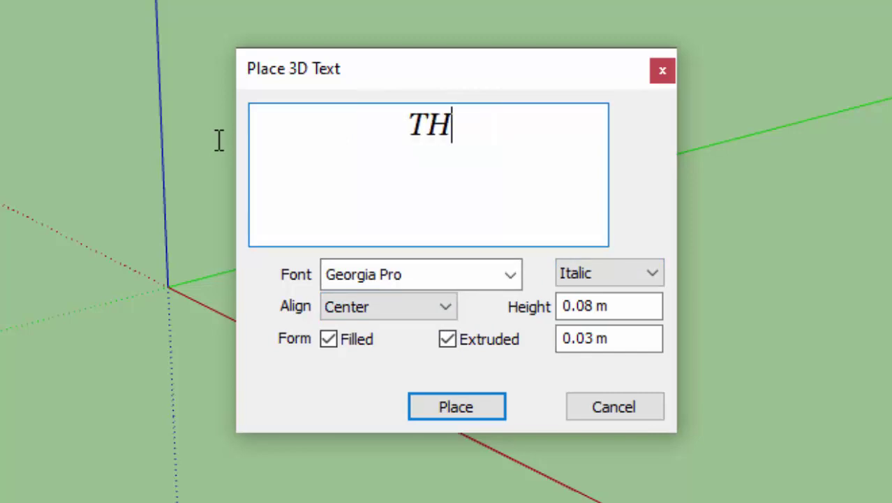
key(BackSpace)
text(Hanl)
key(BackSpace)
key(BackSpace)
key(BackSpace)
key(BackSpace)
text(hank y)
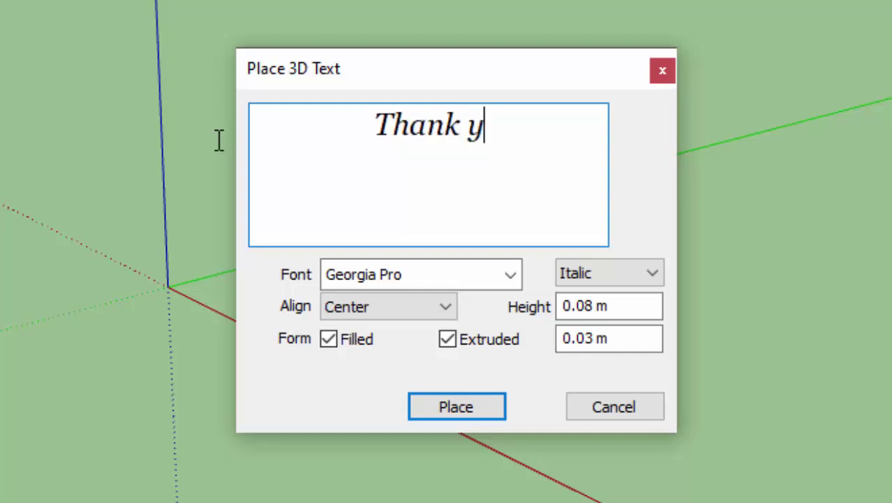
text(ou)
key(ctrl+a)
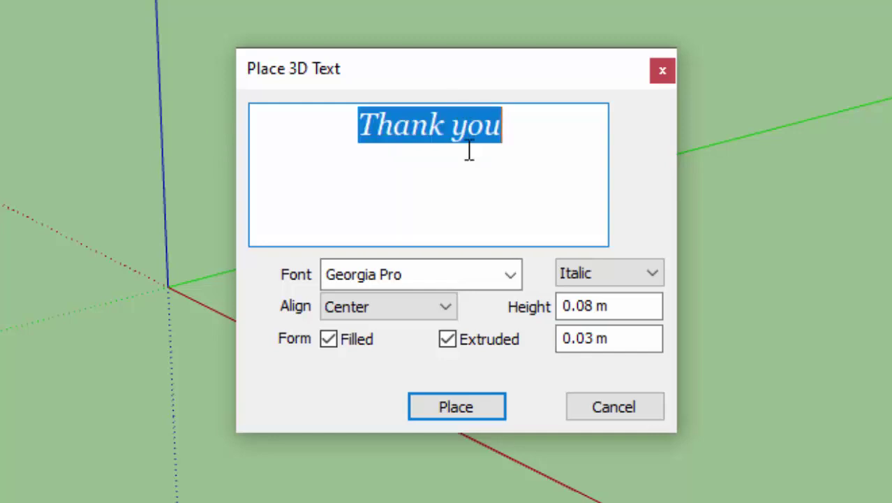
- Try Bold, Italic and Bold Italic, settle on Regular, and start editing the letter height
click(558, 269)
key(Escape)
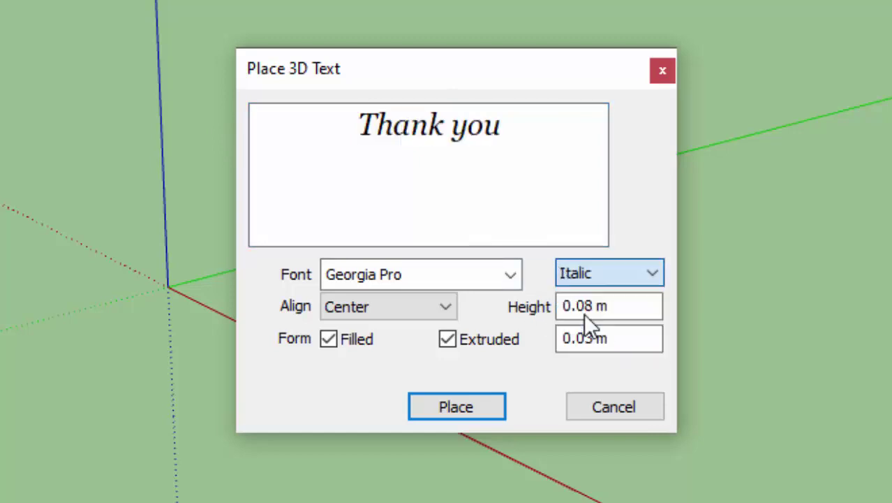
key(Up)
click(584, 313)
click(622, 271)
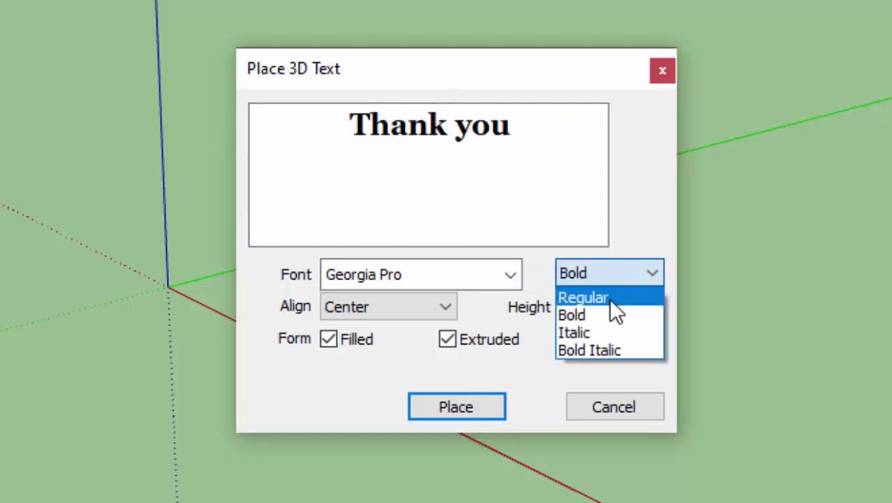
click(609, 297)
click(621, 273)
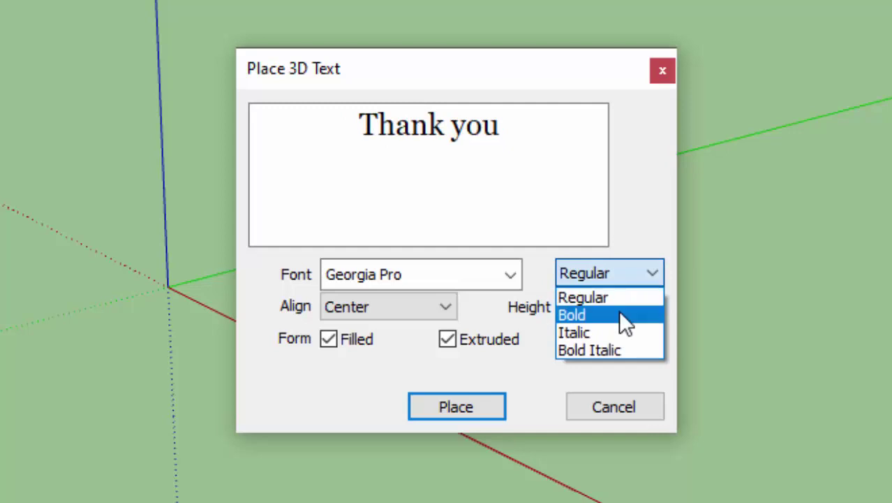
click(606, 332)
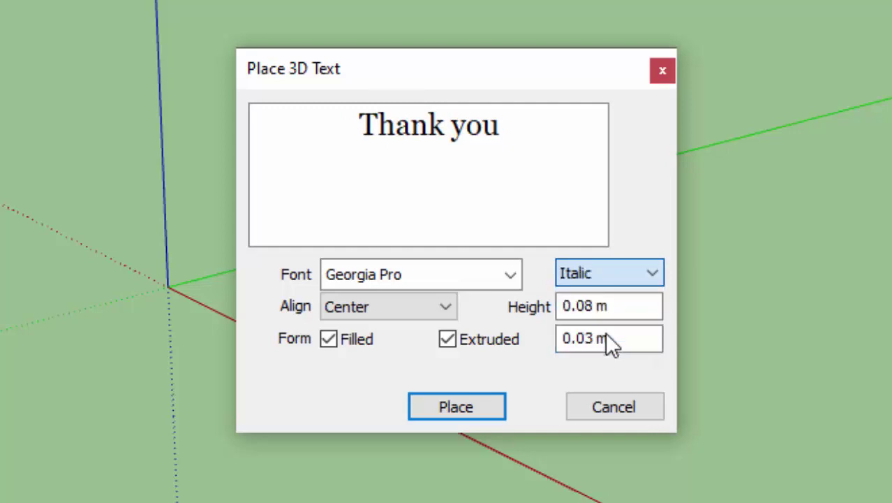
click(615, 281)
click(597, 350)
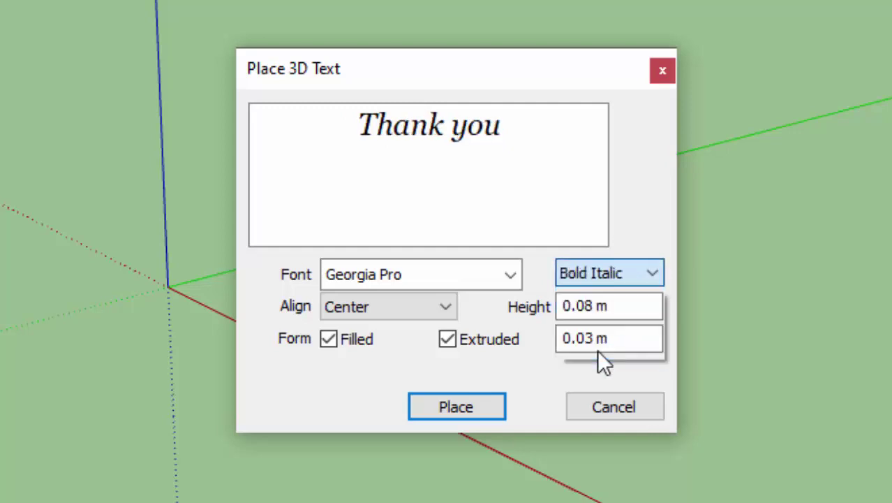
click(632, 271)
click(605, 296)
click(607, 303)
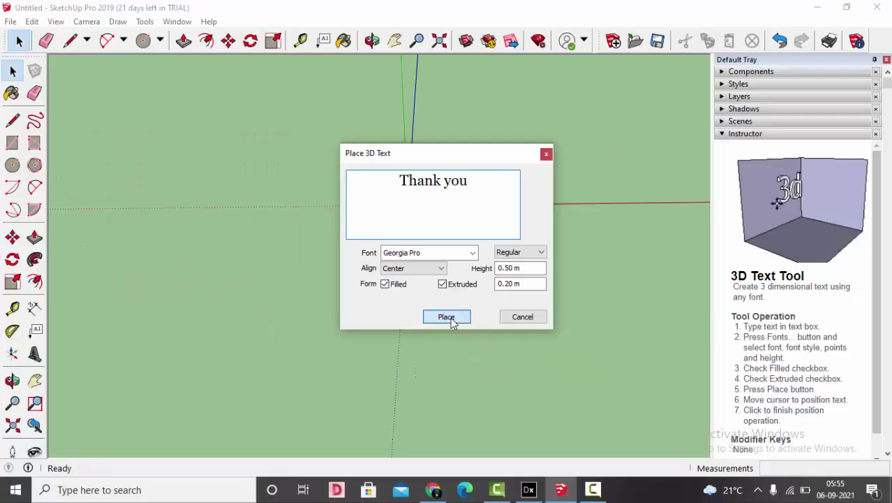
- Place the extruded 'Thank you' text in the model and view it at an angle
click(456, 407)
click(414, 205)
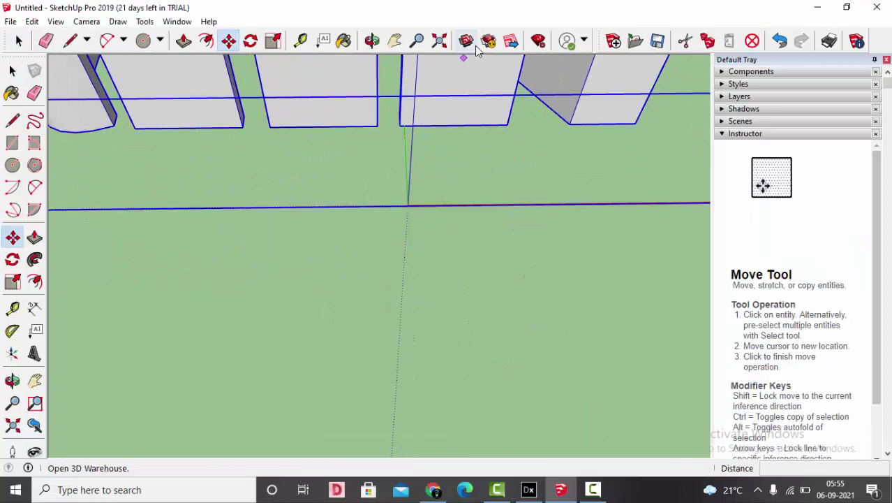
click(439, 40)
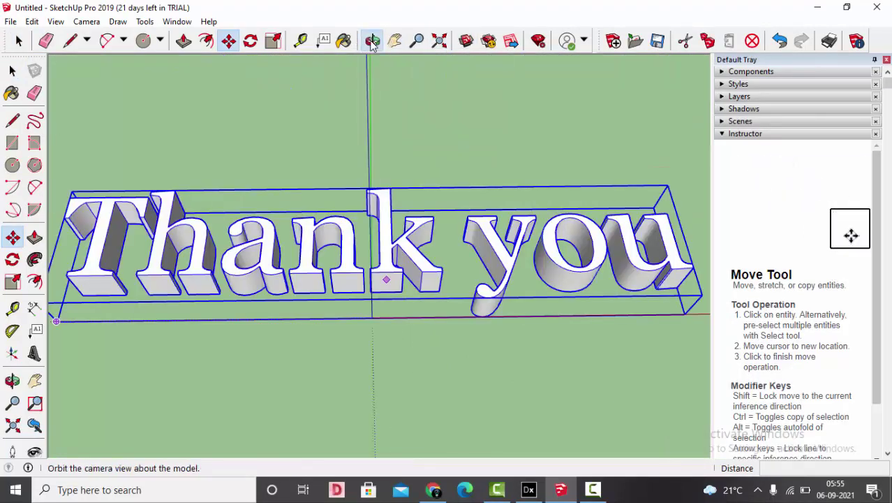
click(373, 40)
drag(369, 61, 476, 158)
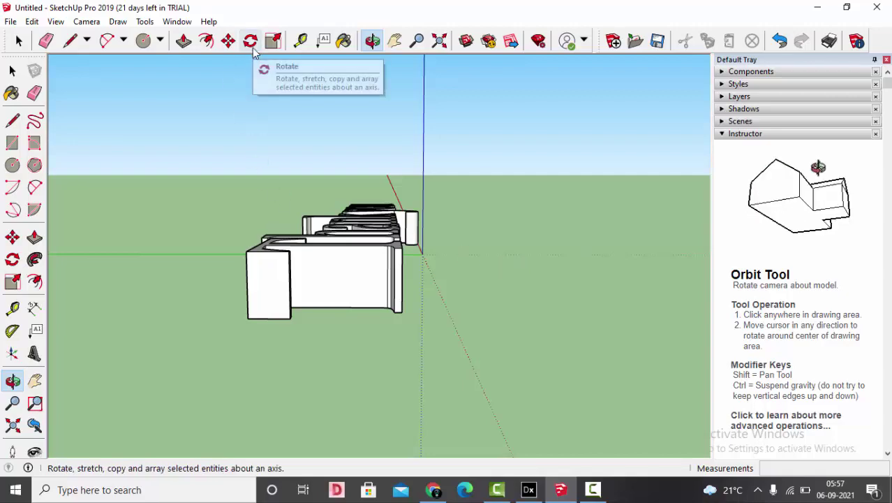
- Rotate the text 90° about the green axis at the origin so it stands upright
click(250, 41)
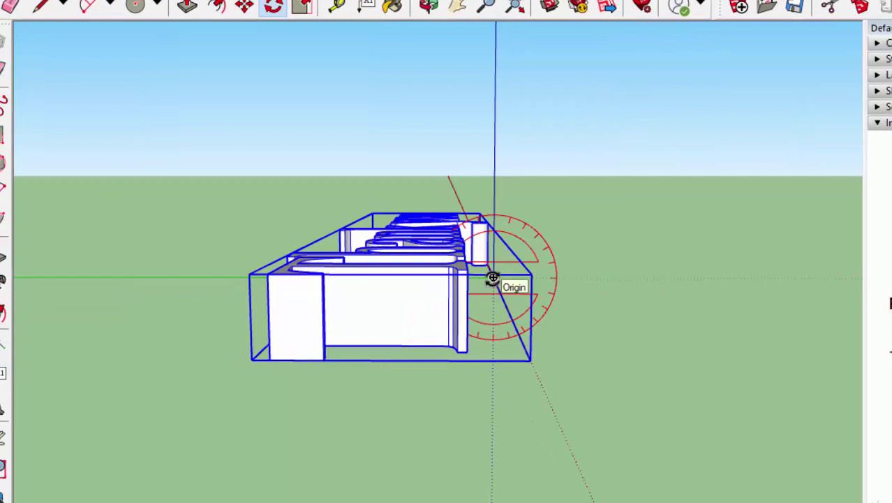
click(493, 277)
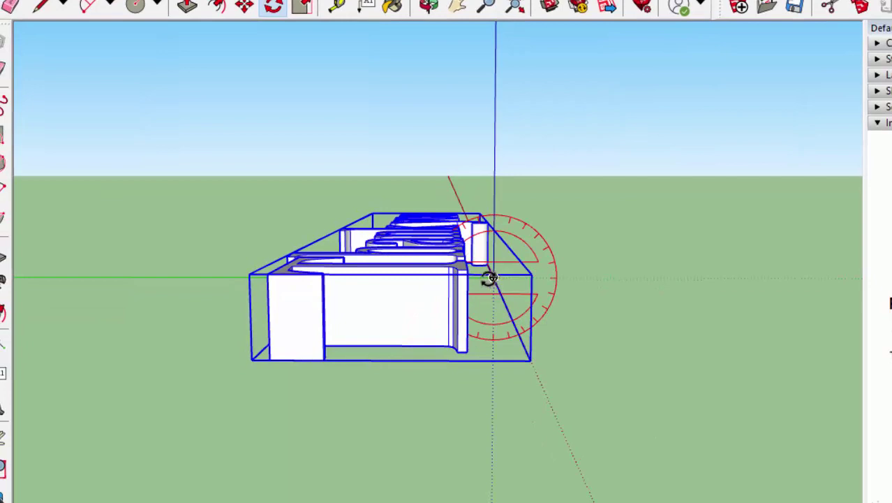
click(189, 278)
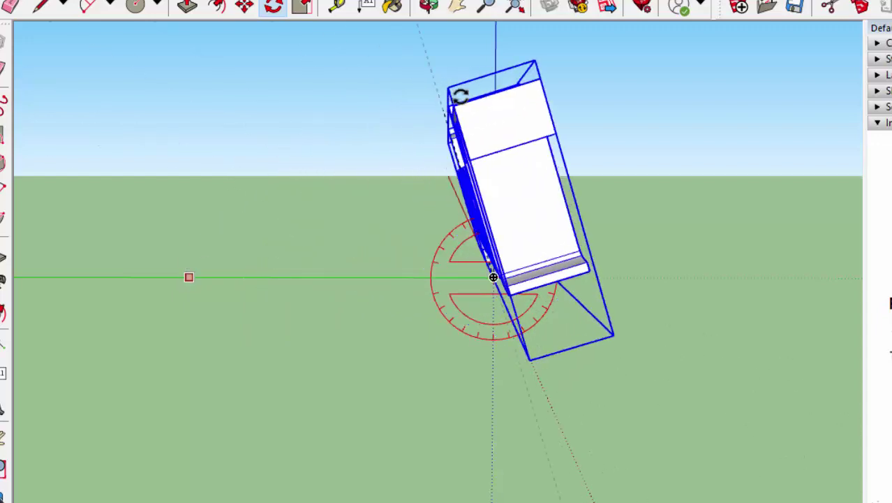
click(497, 66)
click(524, 7)
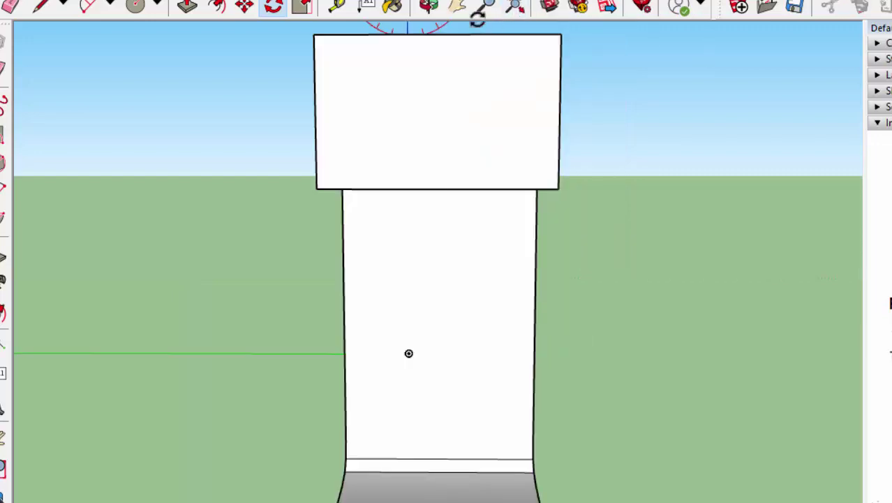
click(429, 6)
mouse_move(593, 197)
mouse_down()
mouse_move(348, 184)
mouse_move(189, 189)
mouse_move(439, 242)
mouse_move(229, 232)
mouse_move(579, 253)
mouse_move(553, 330)
mouse_move(562, 348)
mouse_move(326, 277)
mouse_move(309, 260)
mouse_move(326, 239)
mouse_up()
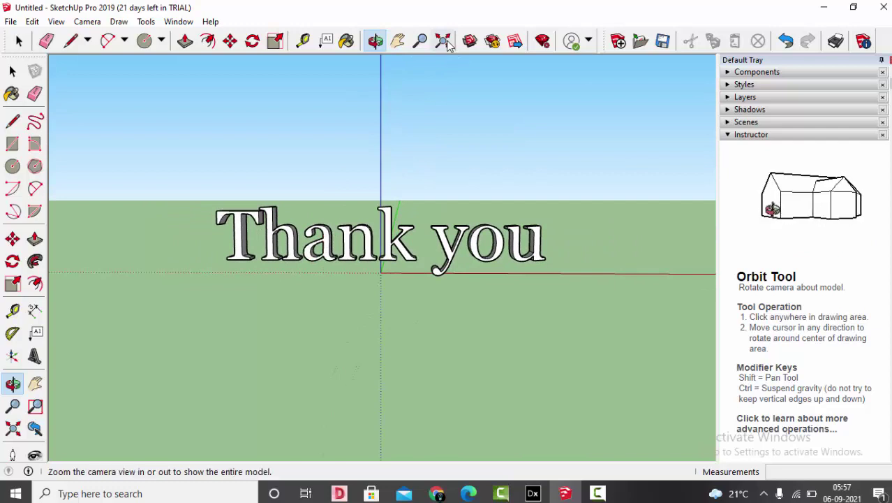
- Fit the view and select the 'Thank you' text group
click(446, 42)
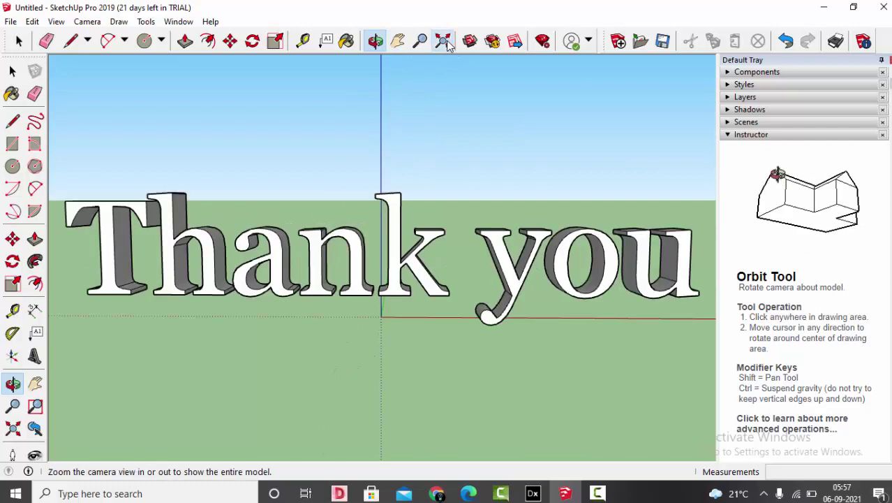
key(space)
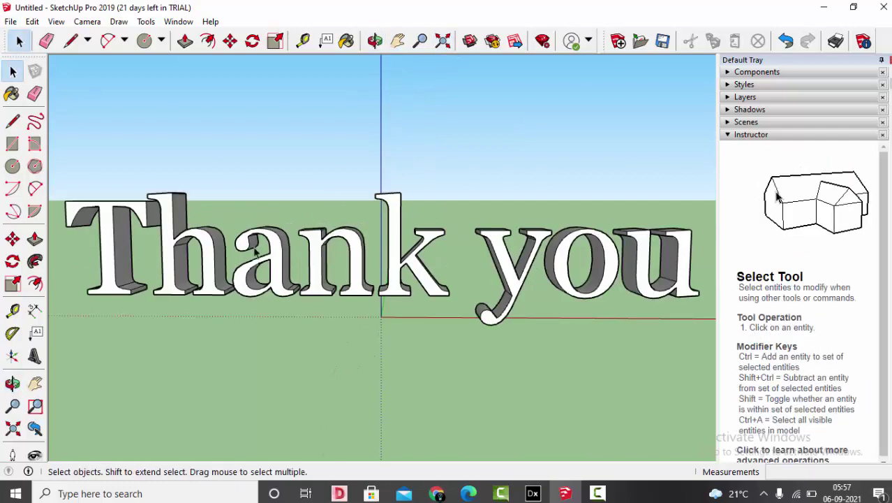
click(266, 269)
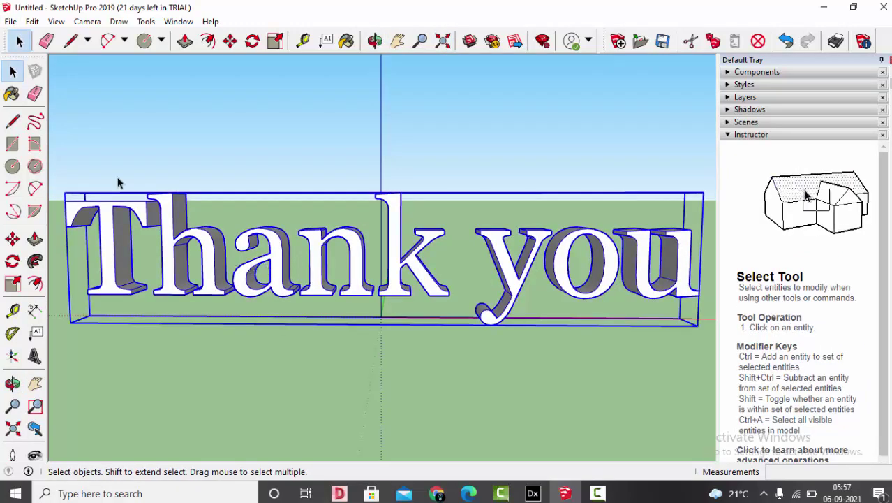
- Export the model as a 3DS file named LOGO to the Desktop
click(11, 21)
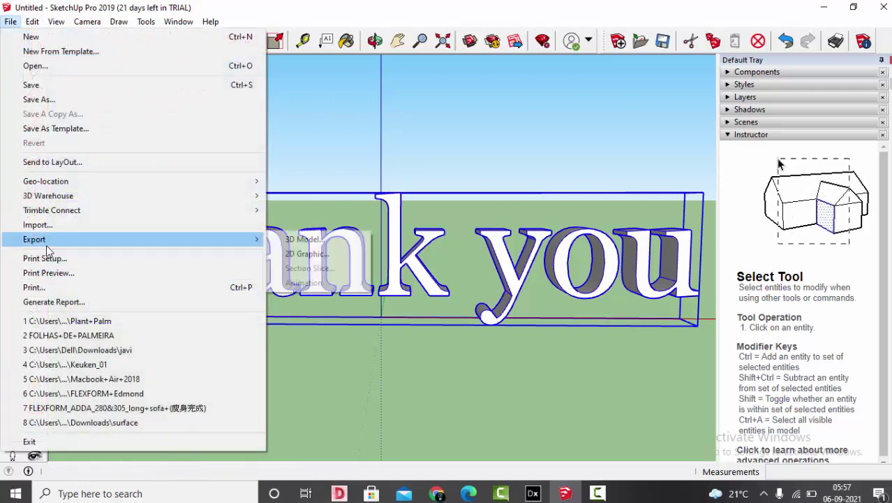
mouse_move(163, 244)
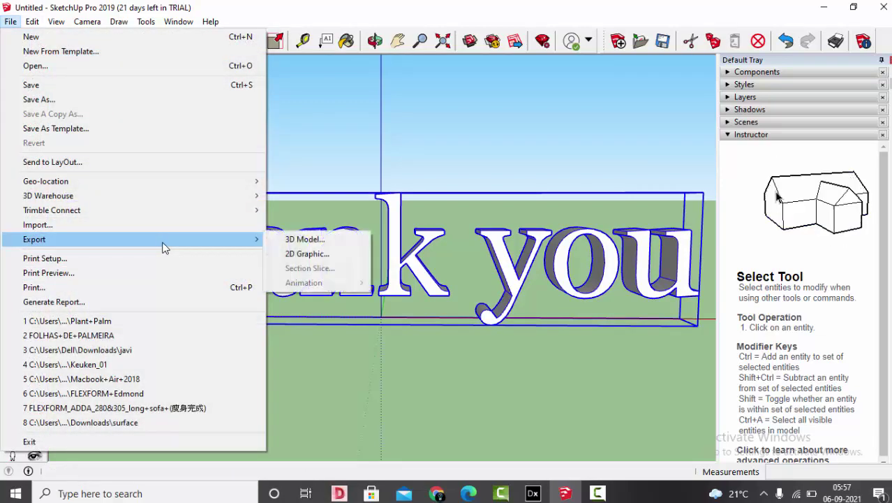
click(305, 239)
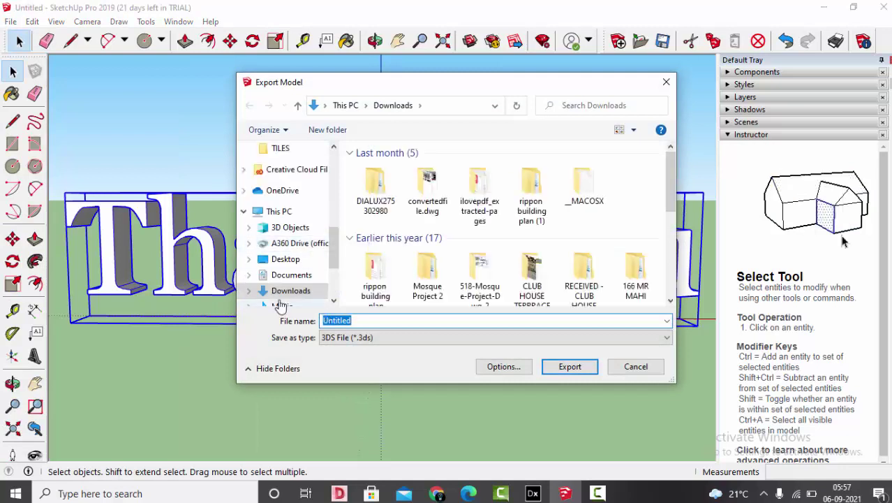
click(287, 259)
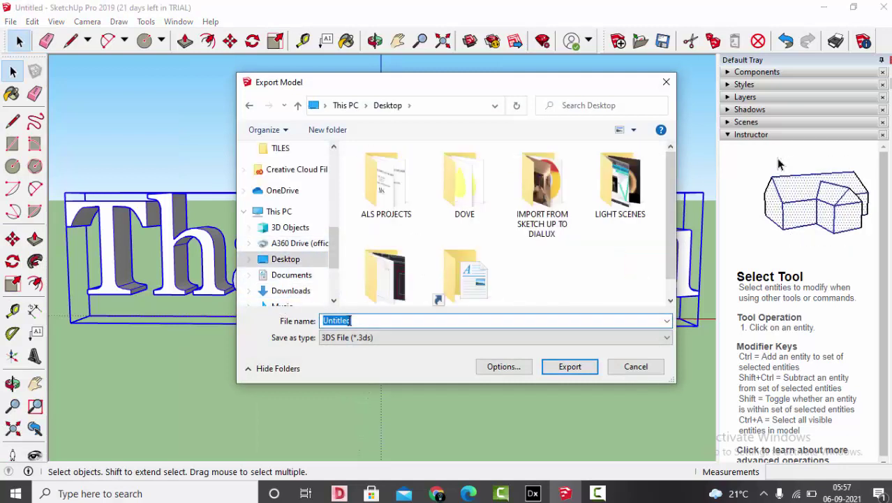
text(LOGO)
key(Return)
click(515, 346)
- In DIALux evo, import the LOGO 1 3DS file as furniture and view it in 3D
click(534, 493)
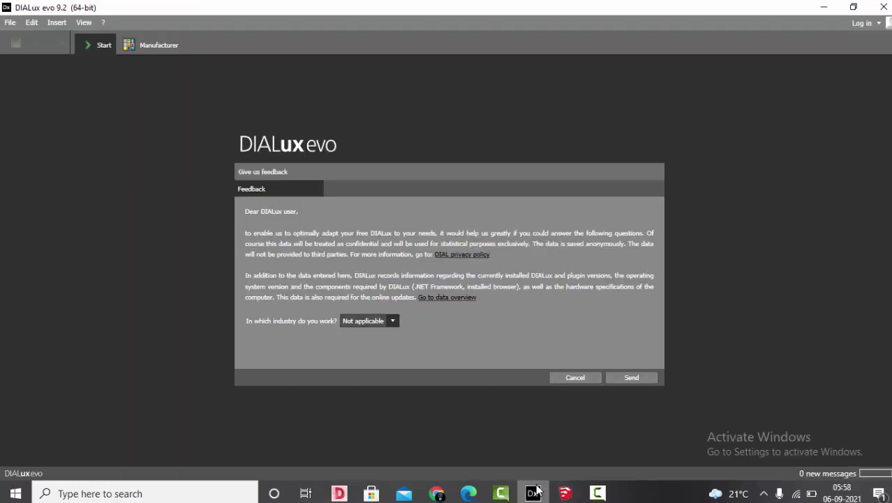
click(581, 379)
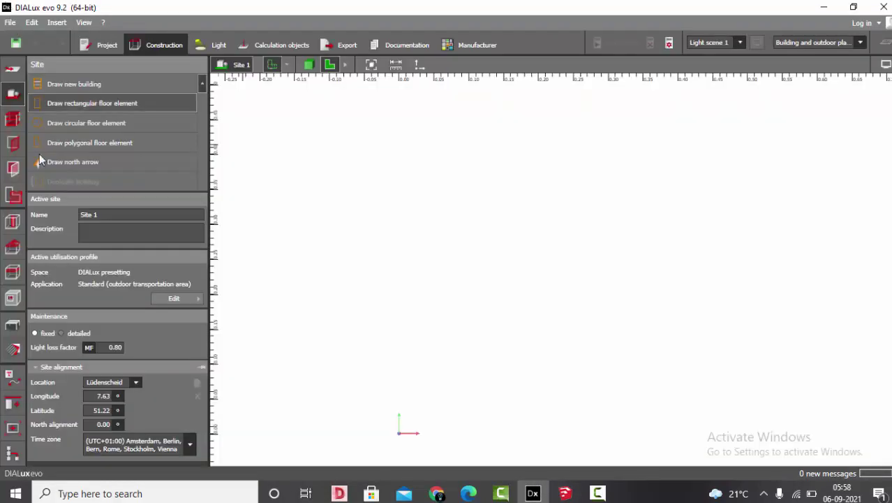
click(11, 23)
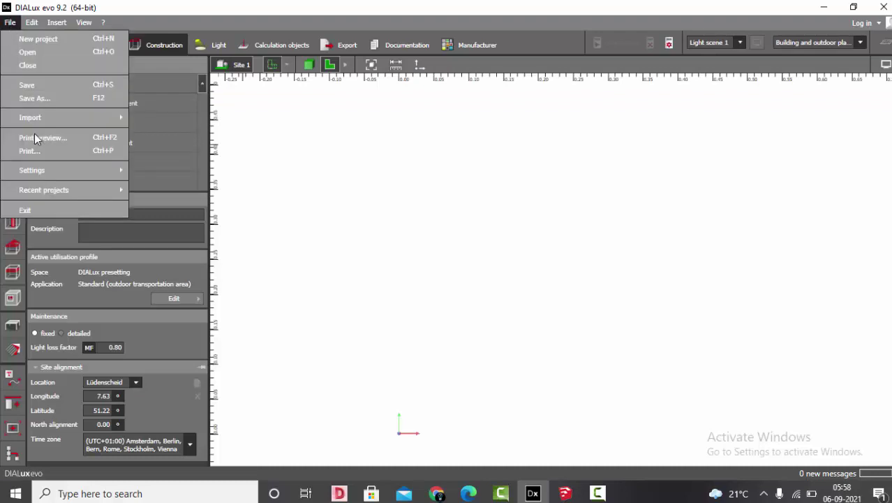
mouse_move(42, 117)
click(210, 197)
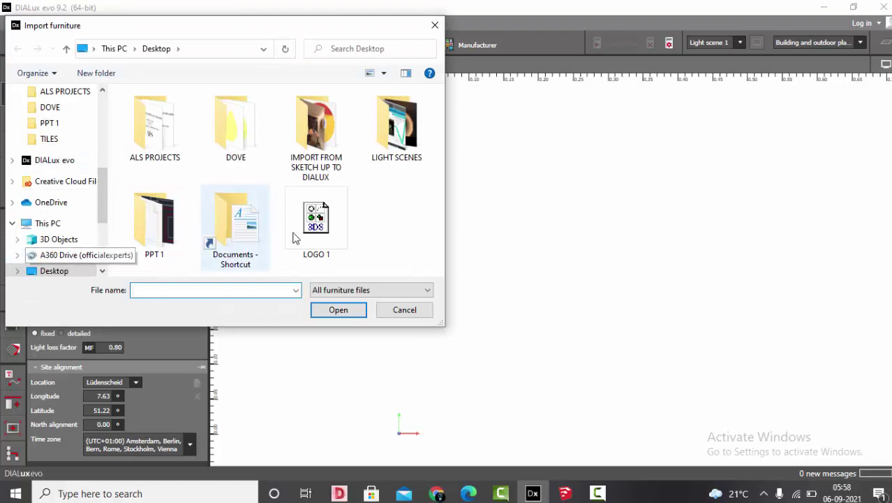
double_click(315, 222)
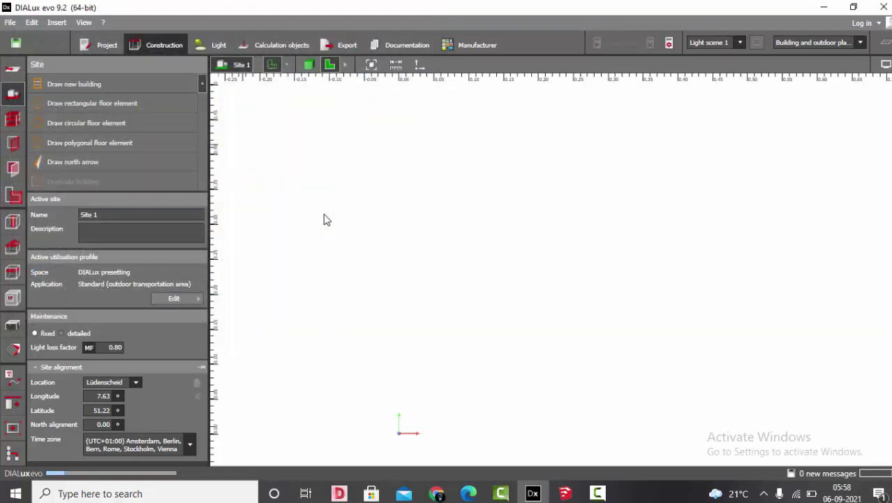
click(370, 64)
click(329, 64)
drag(481, 178, 481, 290)
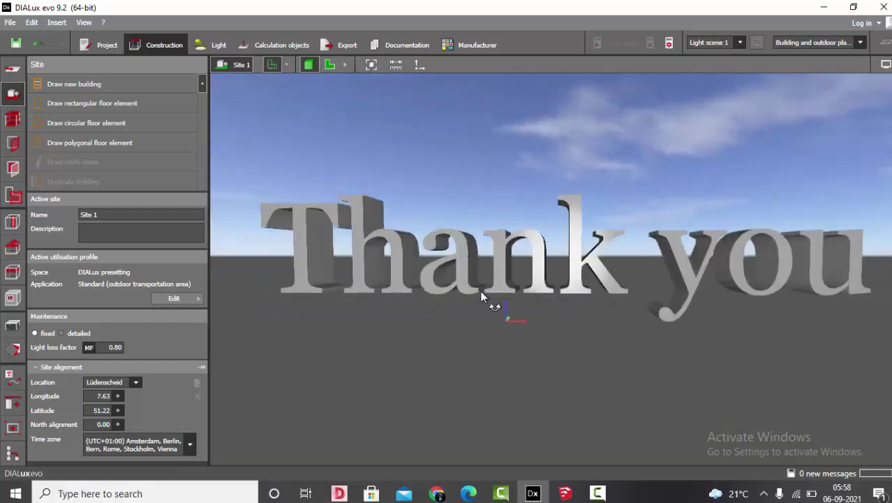
- Create a colour material, adjust it to blue (RGB 101/121/191) and paint the letters
click(12, 350)
click(117, 343)
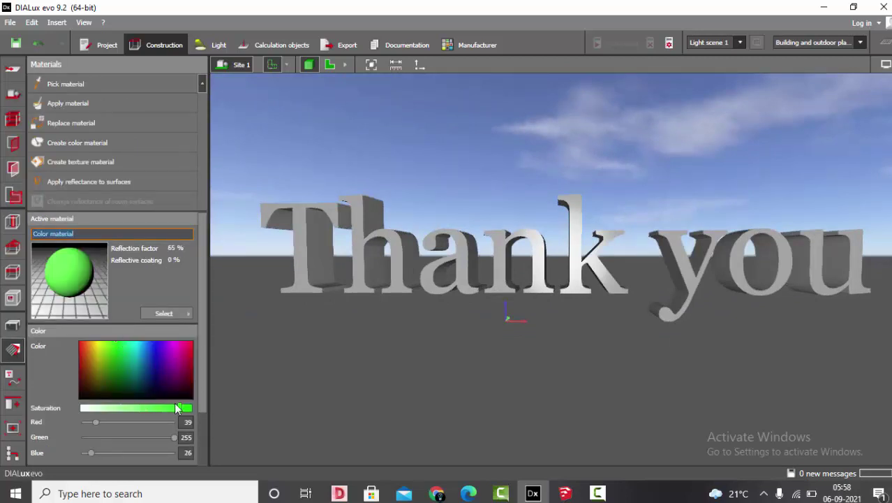
drag(176, 409, 48, 410)
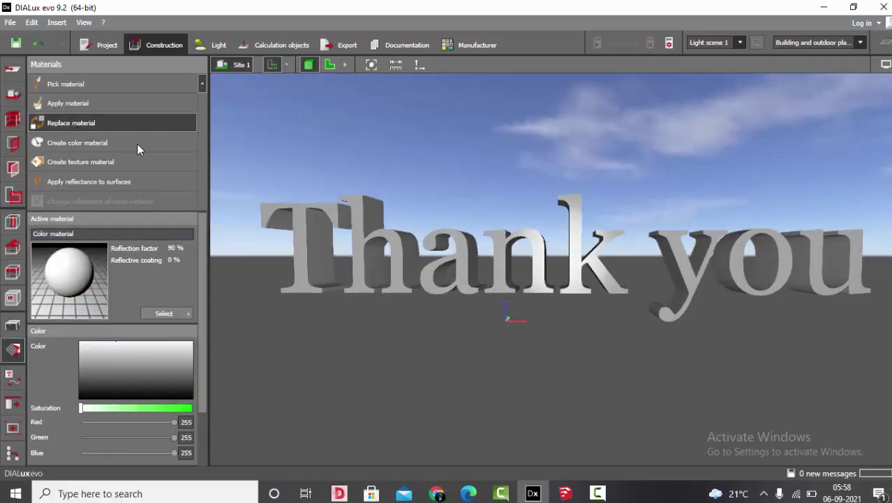
click(364, 220)
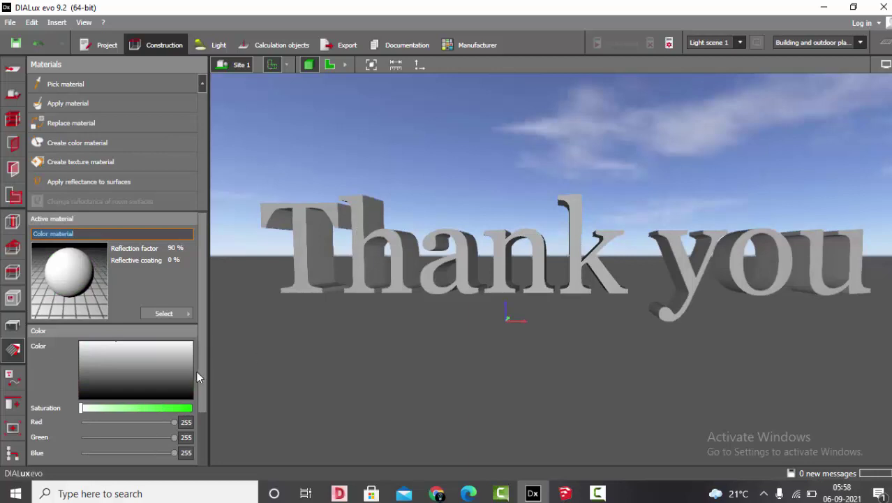
click(150, 356)
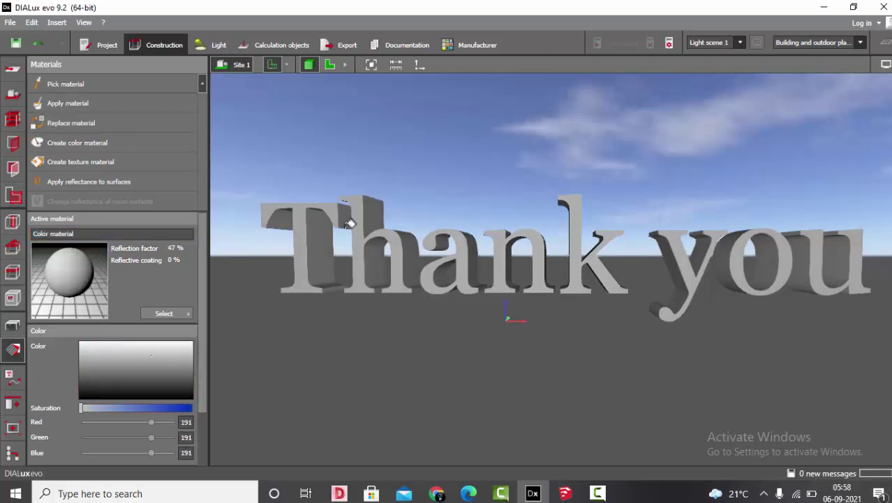
click(323, 225)
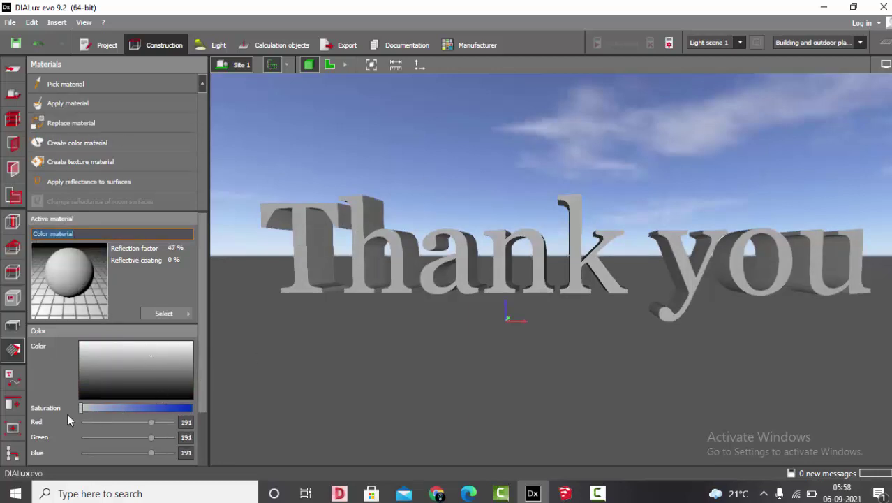
drag(83, 409, 135, 408)
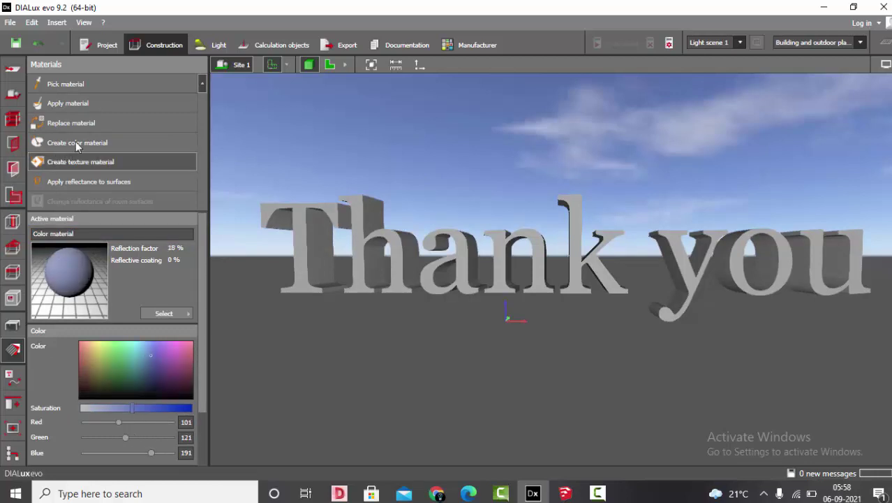
click(320, 243)
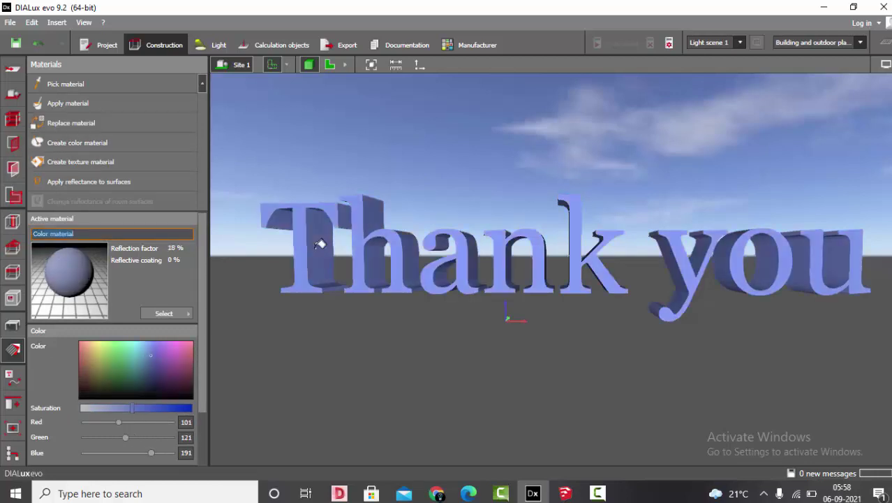
click(12, 324)
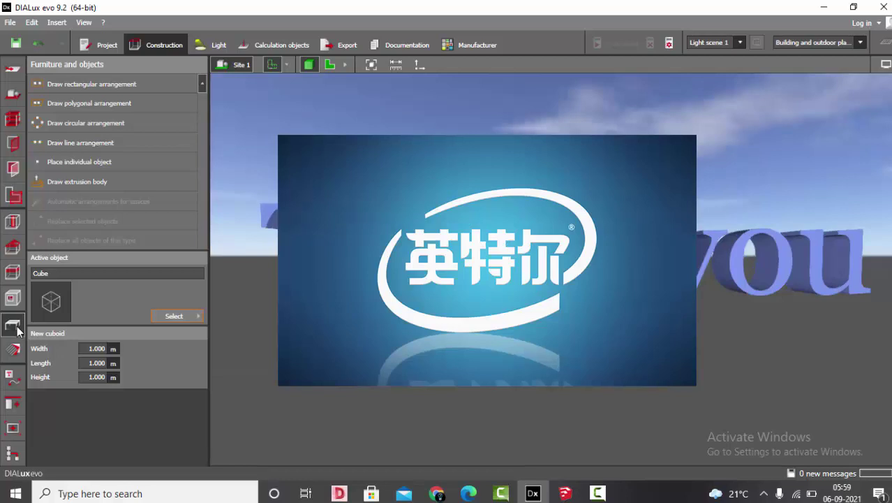
- Search the web for Google Translate in a new browser tab
click(440, 492)
click(493, 10)
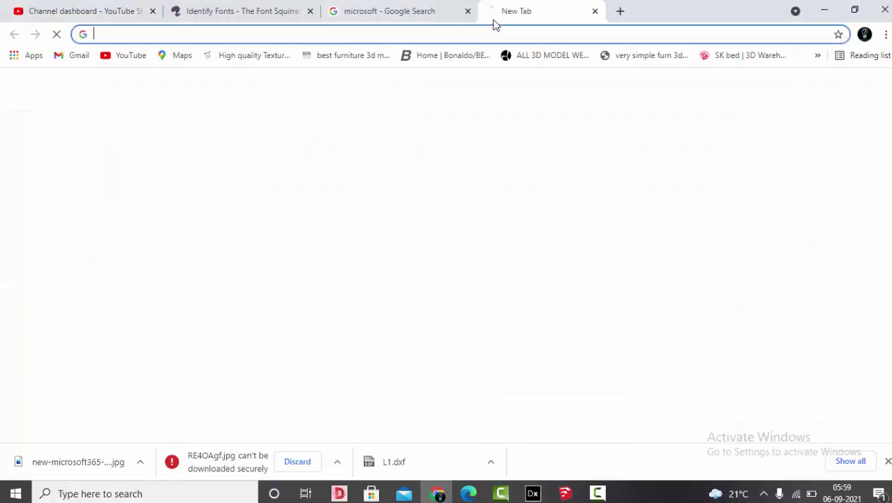
click(477, 33)
text(GOO)
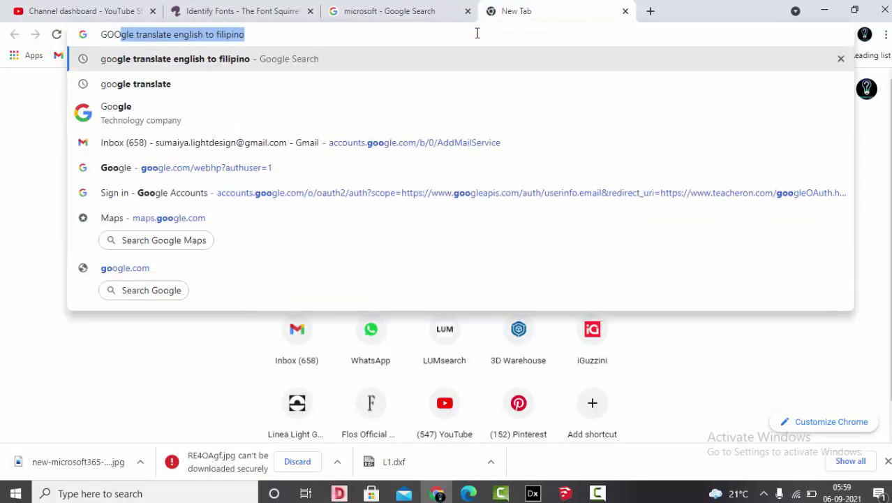
text(GLE RT)
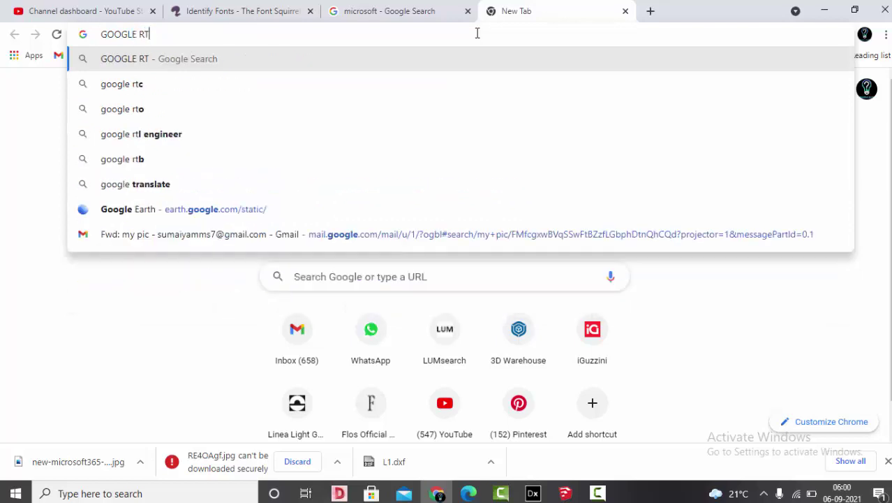
key(BackSpace)
key(BackSpace)
text(TRANSLATE)
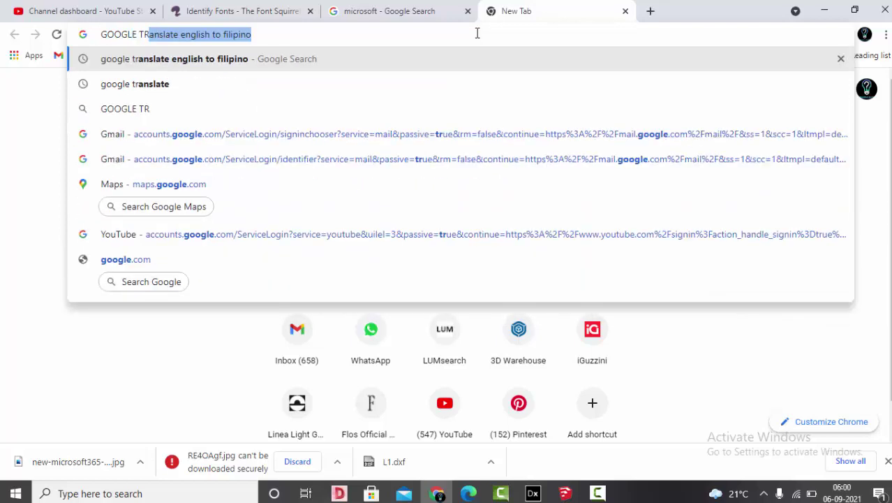
key(Return)
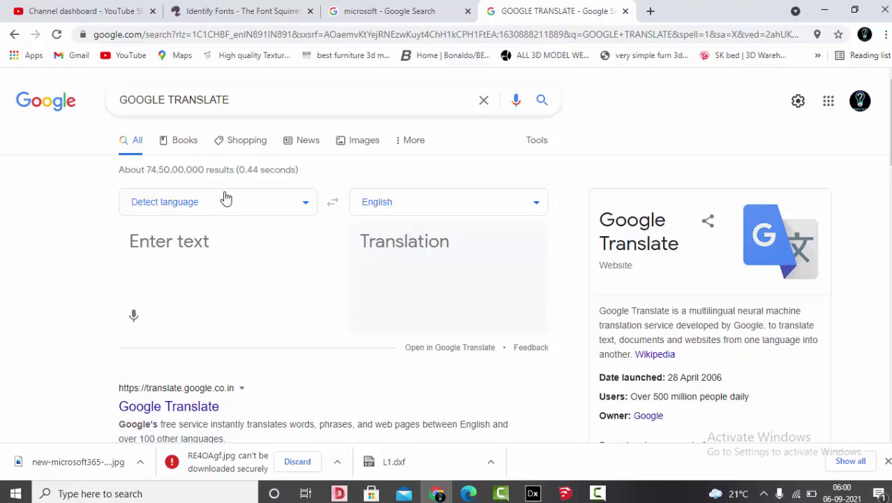
- Translate 'Thank you' into Arabic and select the result شكرا لك
click(471, 201)
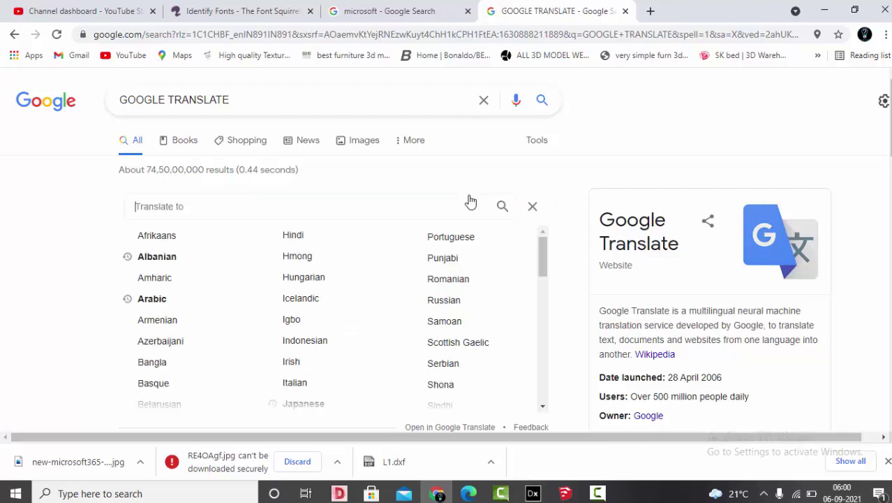
click(160, 302)
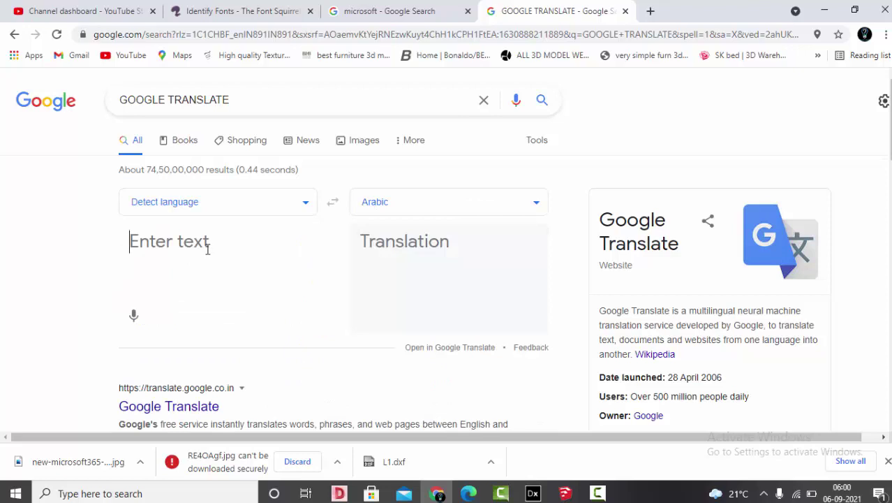
text(Than)
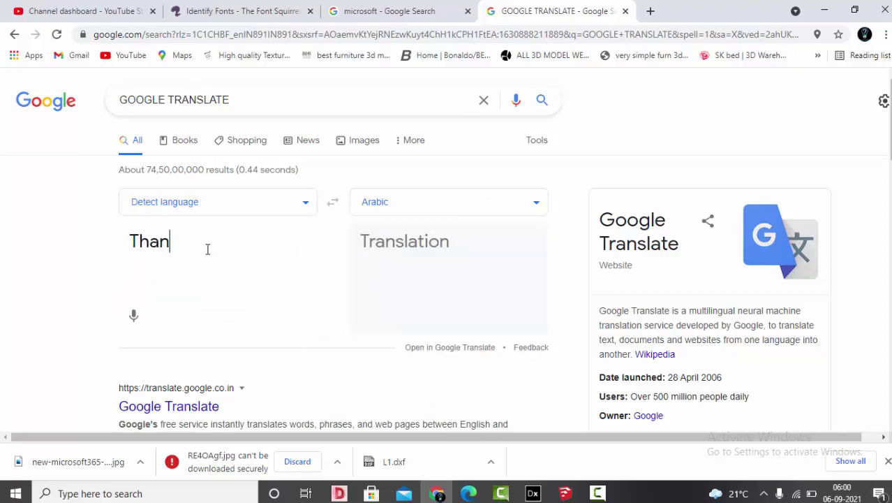
text(k you)
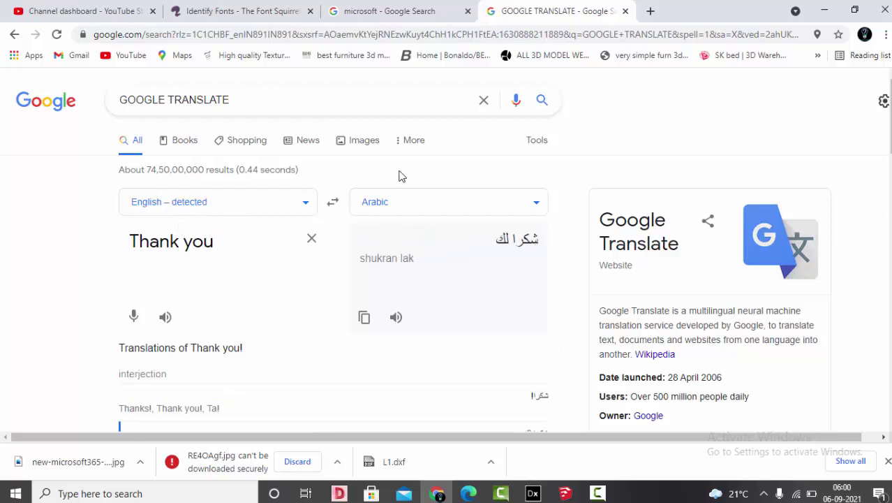
drag(502, 238, 547, 244)
key(ctrl+c)
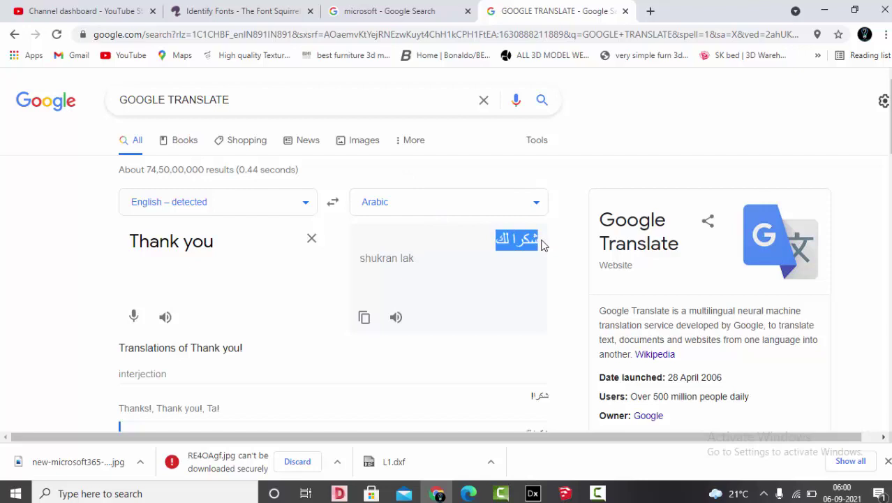
click(218, 493)
- Launch Paint, paste the Arabic thank-you phrase and crop the canvas to fit it
text(paint)
key(Return)
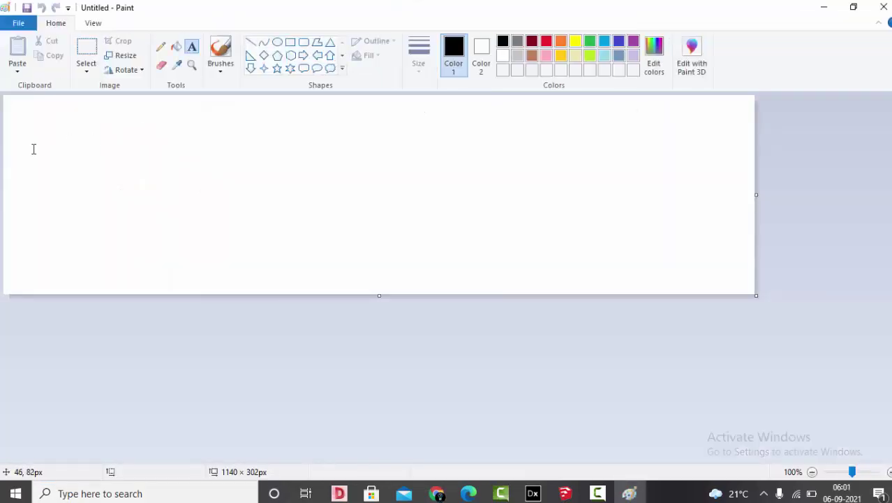
click(32, 149)
key(ctrl+v)
click(84, 65)
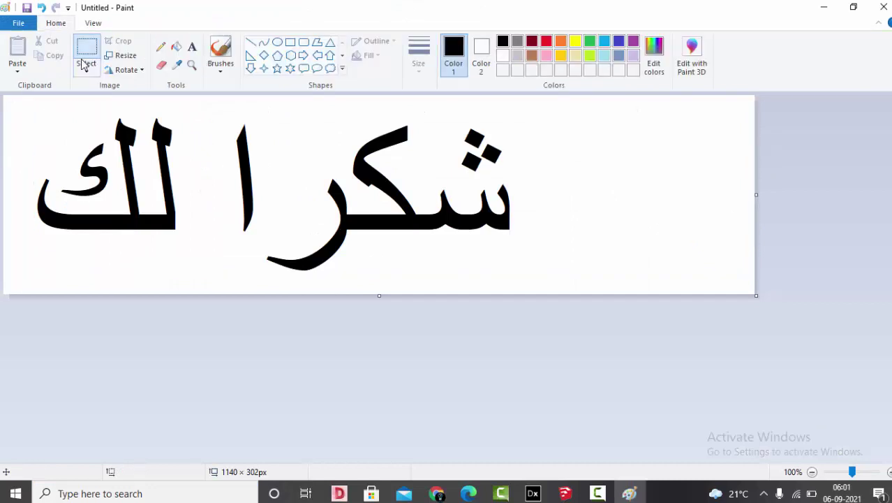
drag(22, 99, 563, 283)
click(123, 41)
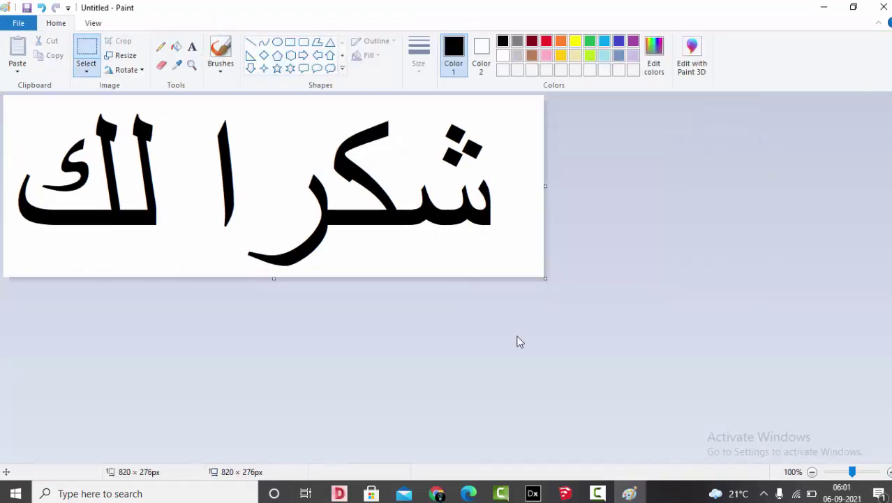
- Save the image as the PNG 'logo 2', then open a new Chrome tab
click(19, 23)
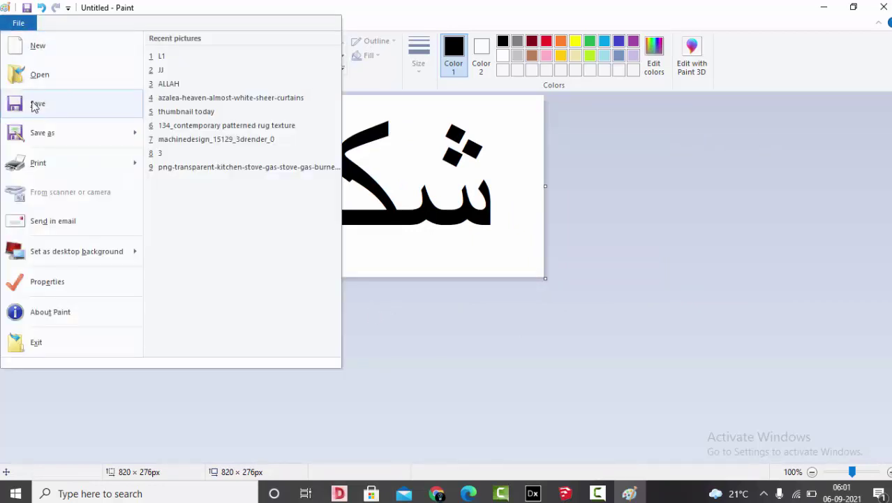
click(42, 133)
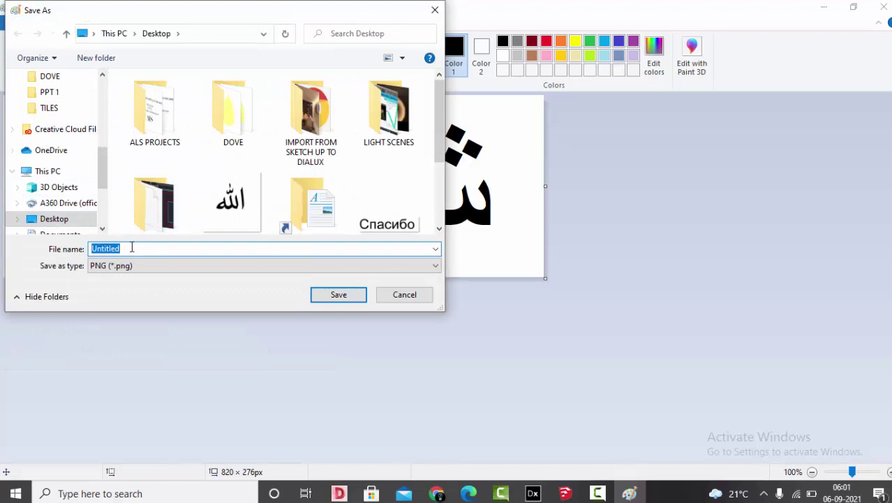
text(logo)
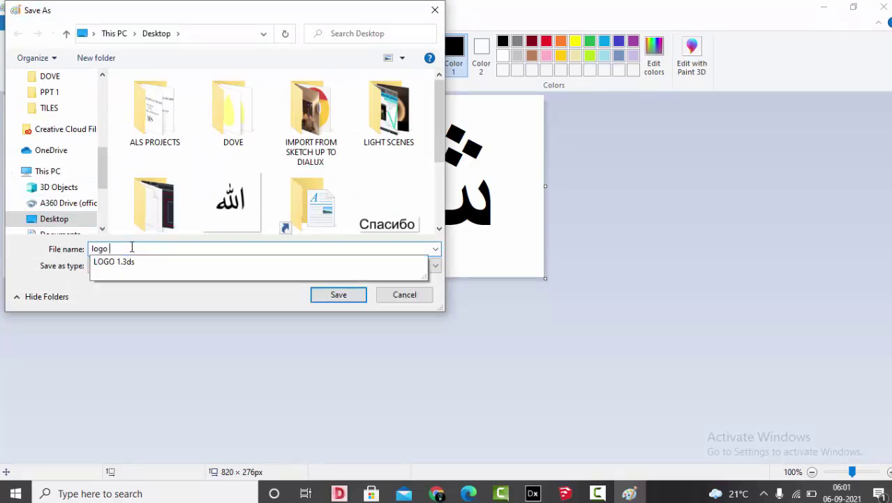
text( 2)
key(Return)
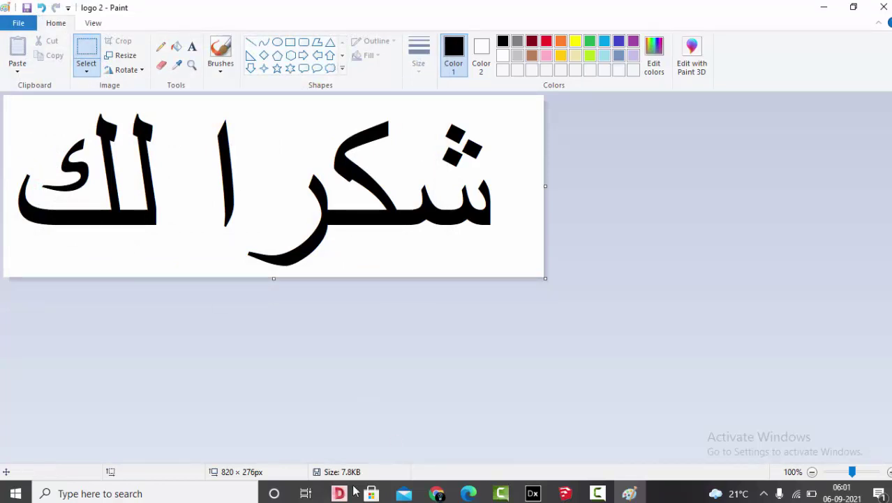
click(439, 493)
click(650, 11)
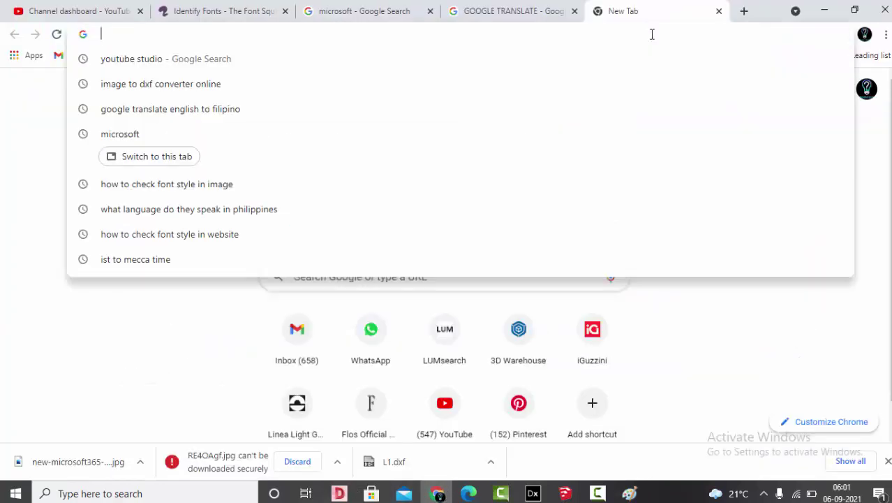
- Search 'image to dxf converter online' and open the Convertio converter
text(image to dxf converter online)
key(Return)
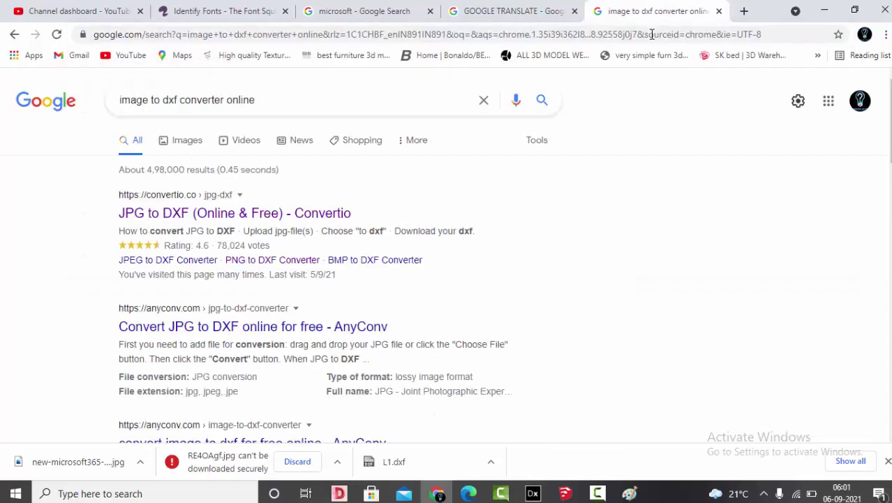
click(227, 213)
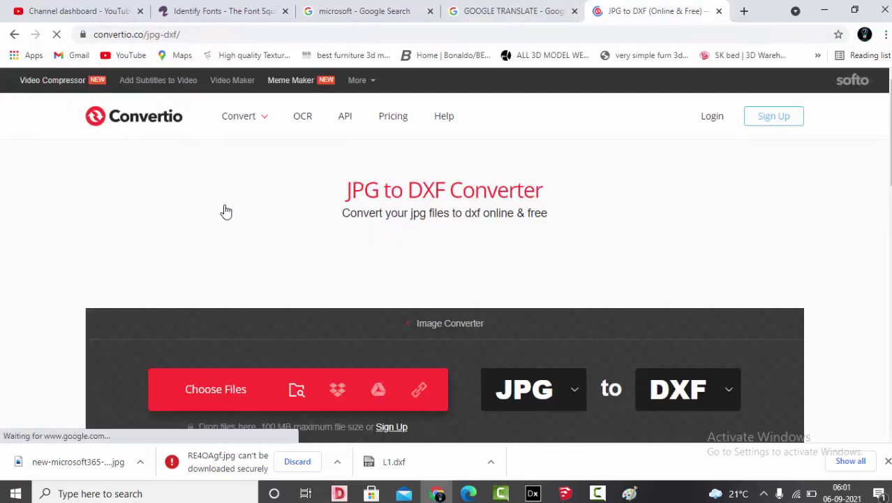
scroll(276, 204, down, 1)
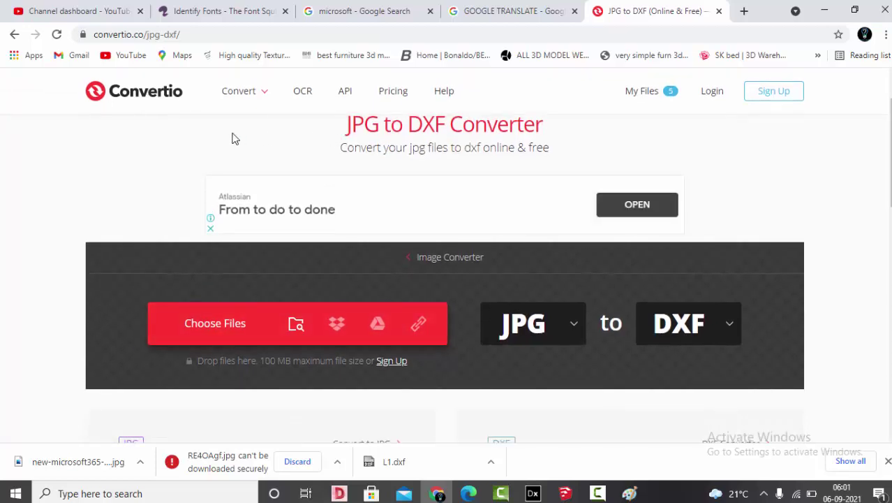
- Upload logo 2.png, convert it to DXF and download logo-2.dxf
click(219, 326)
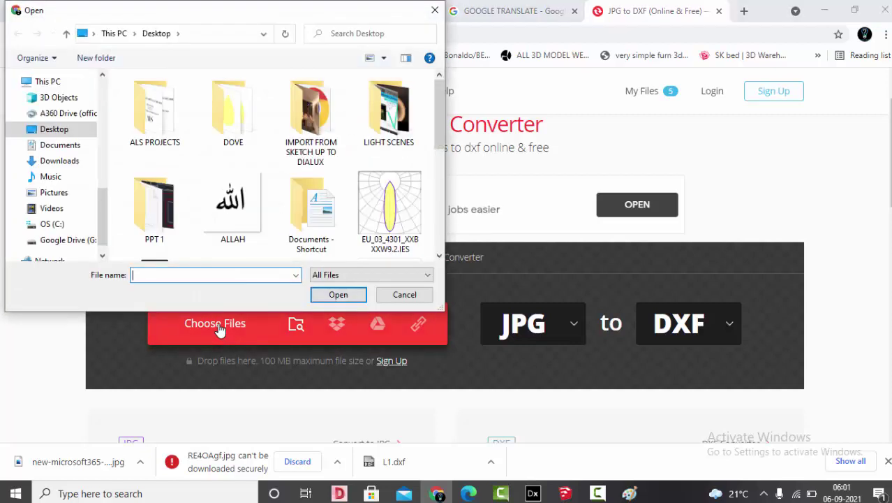
scroll(211, 191, down, 1)
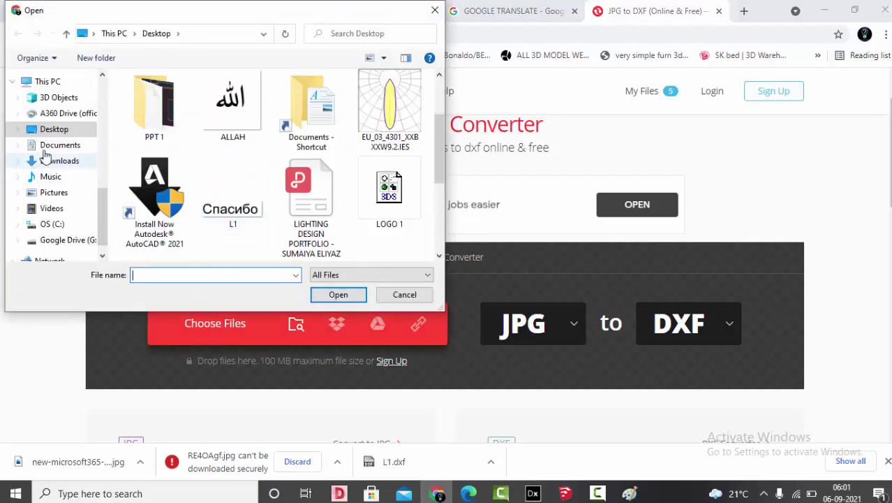
scroll(307, 202, down, 1)
double_click(155, 225)
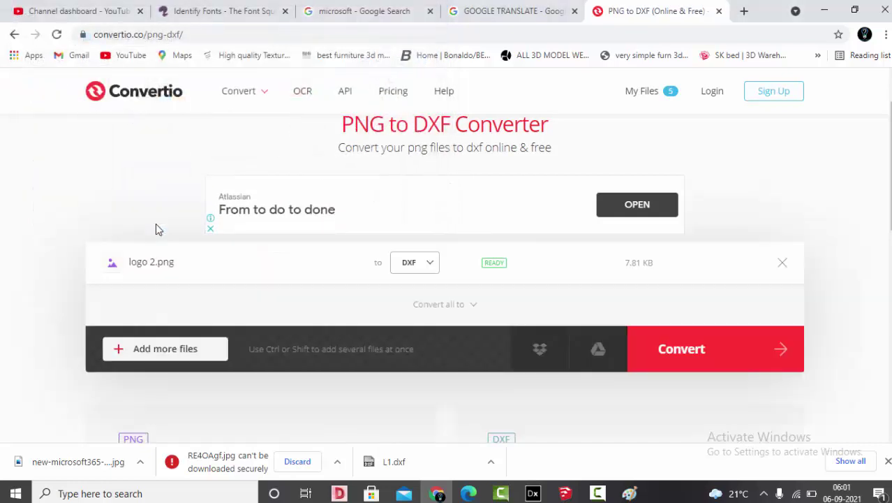
click(698, 351)
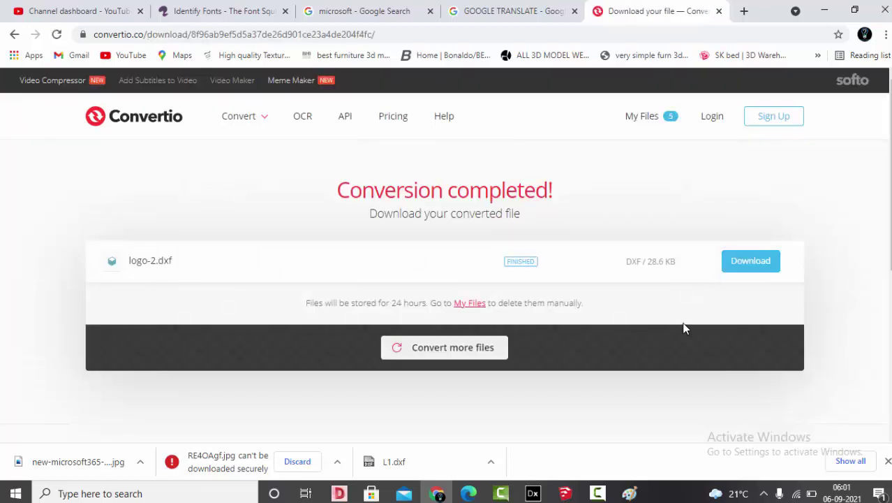
click(740, 271)
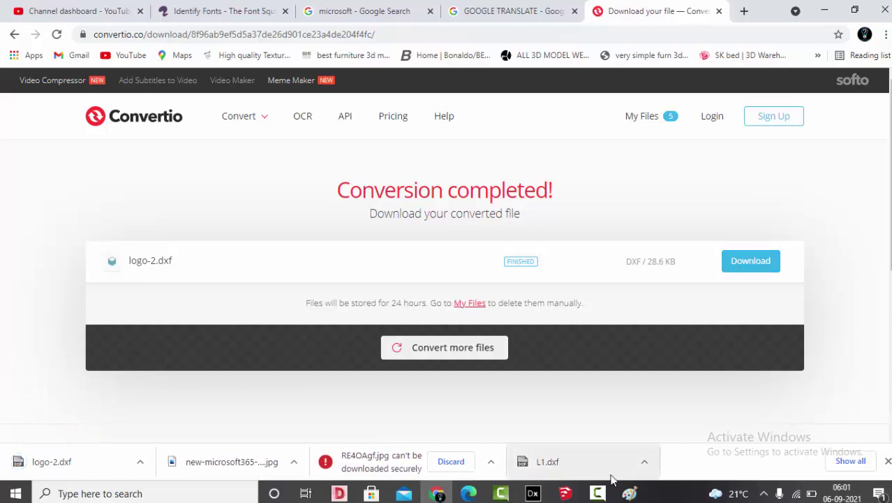
- Back in SketchUp, delete the 'Thank you' 3D text
click(565, 493)
scroll(468, 311, down, 3)
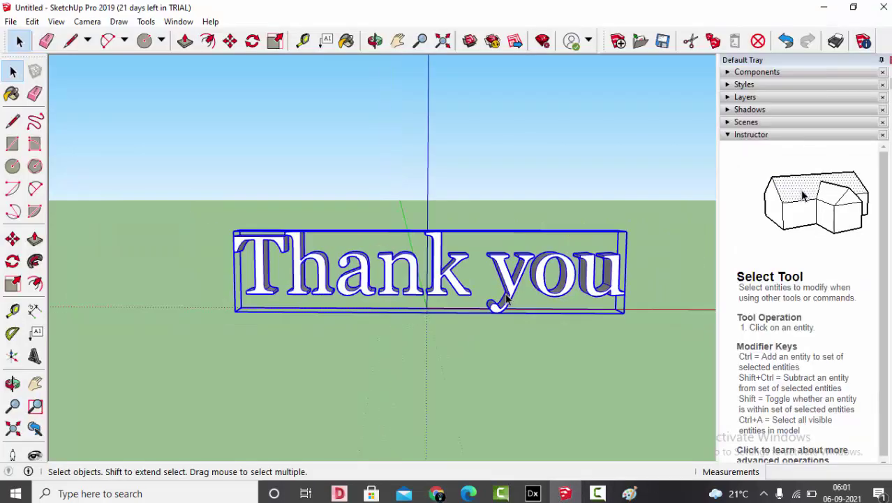
click(375, 41)
drag(434, 143, 65, 89)
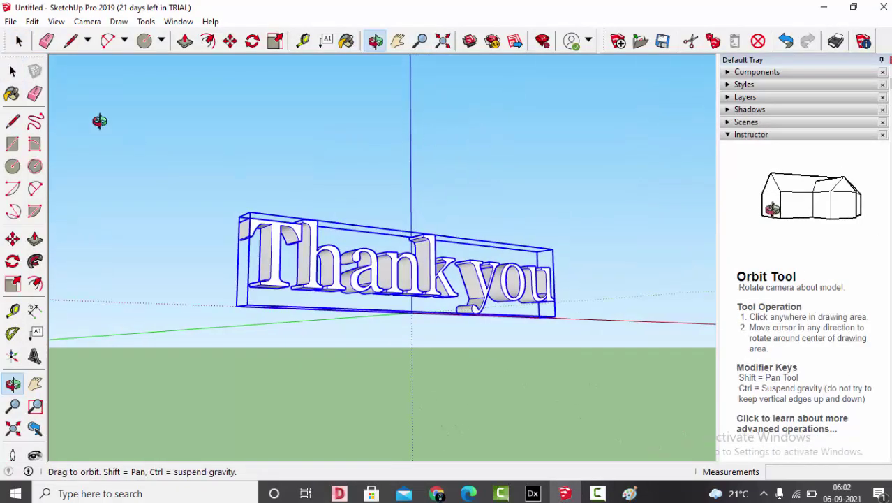
key(space)
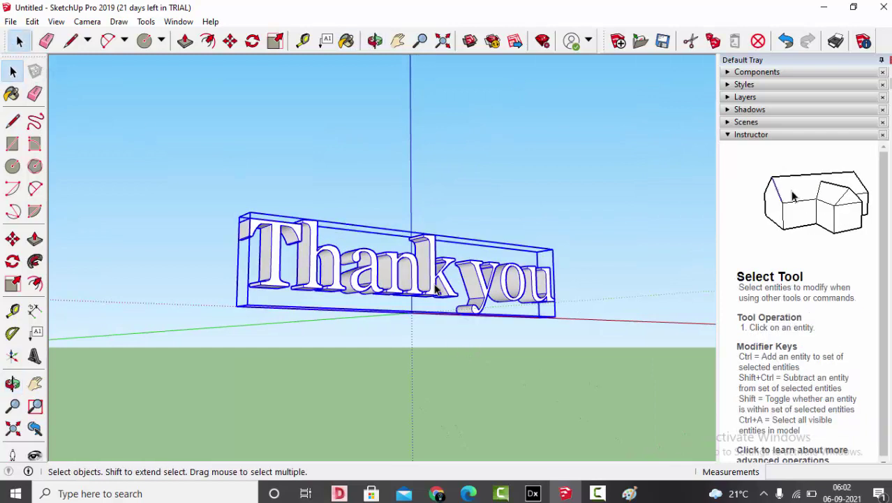
key(Delete)
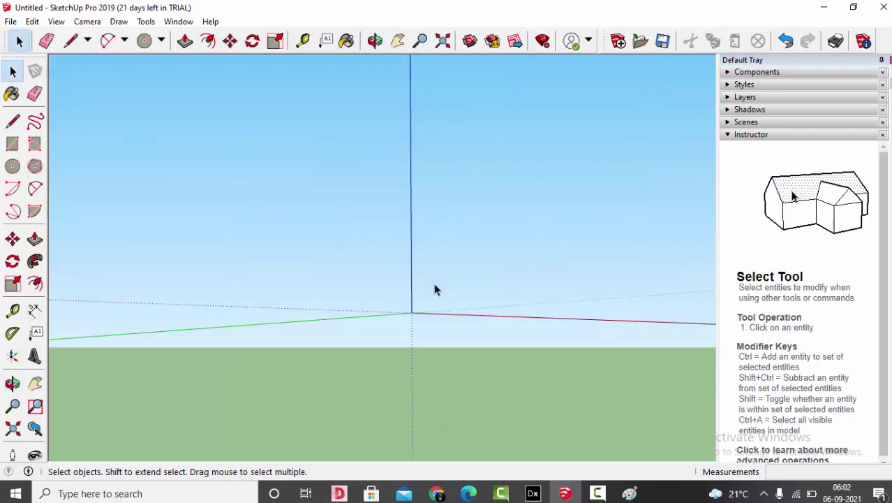
- Fit the now-empty model into view and orbit down toward the ground
click(443, 40)
click(375, 40)
drag(478, 221, 328, 356)
click(12, 22)
click(593, 213)
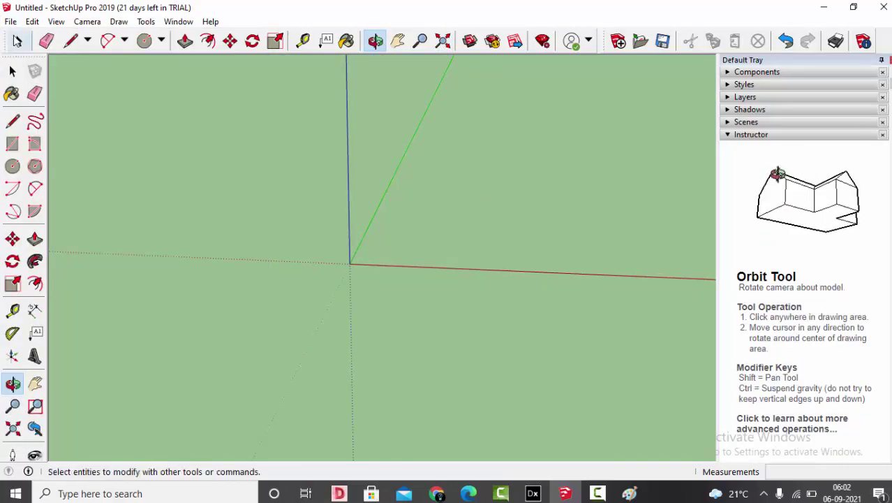
- Import logo-2.dxf from Downloads and orbit so the Arabic outlines face the camera
click(11, 22)
mouse_move(32, 22)
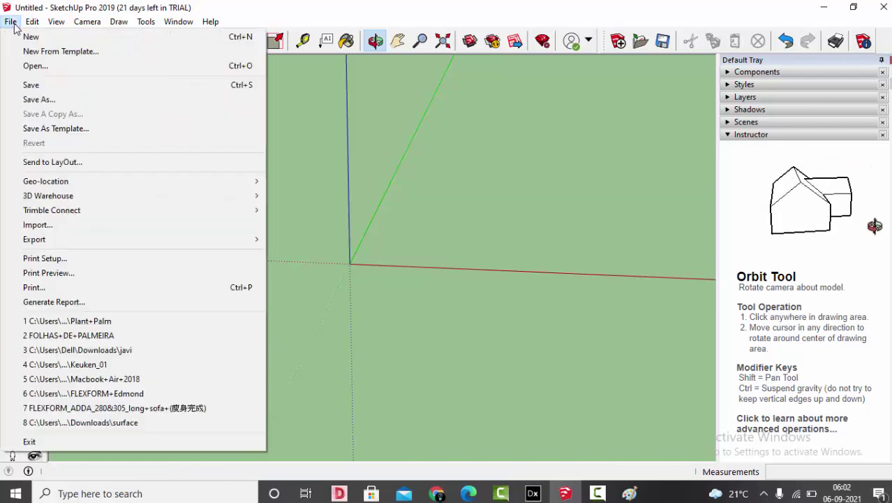
click(44, 226)
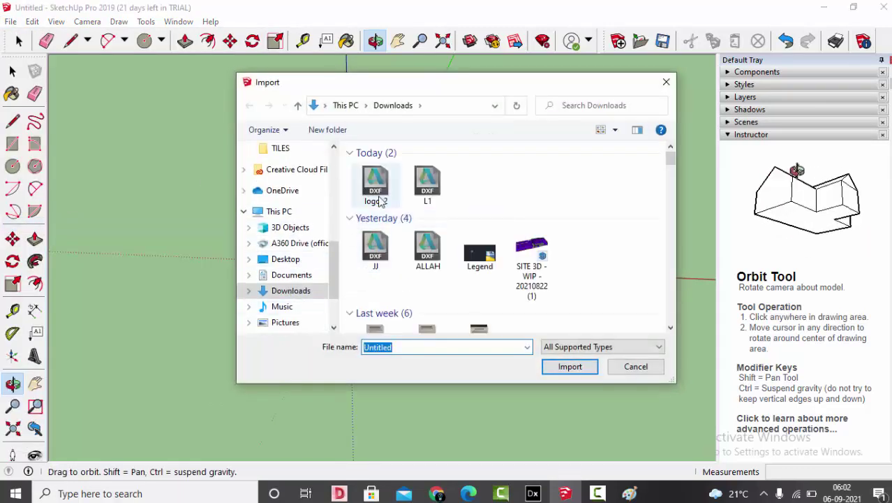
double_click(377, 183)
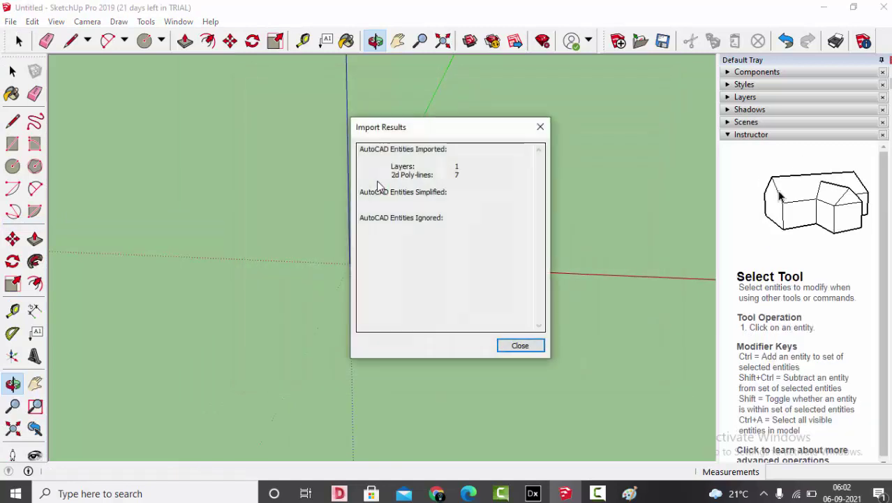
click(520, 346)
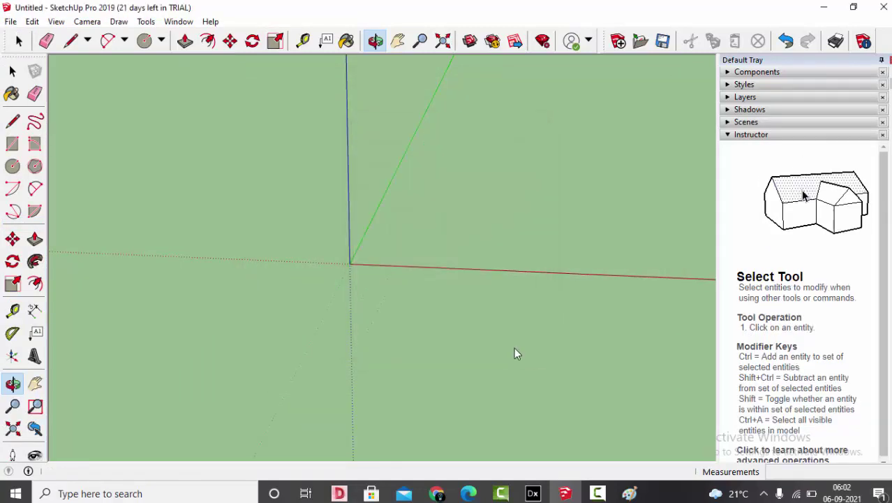
click(375, 41)
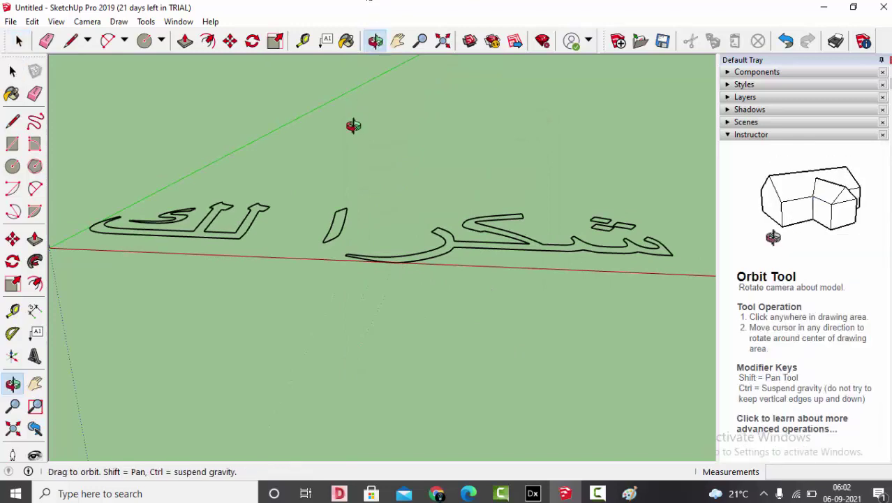
drag(355, 144, 378, 293)
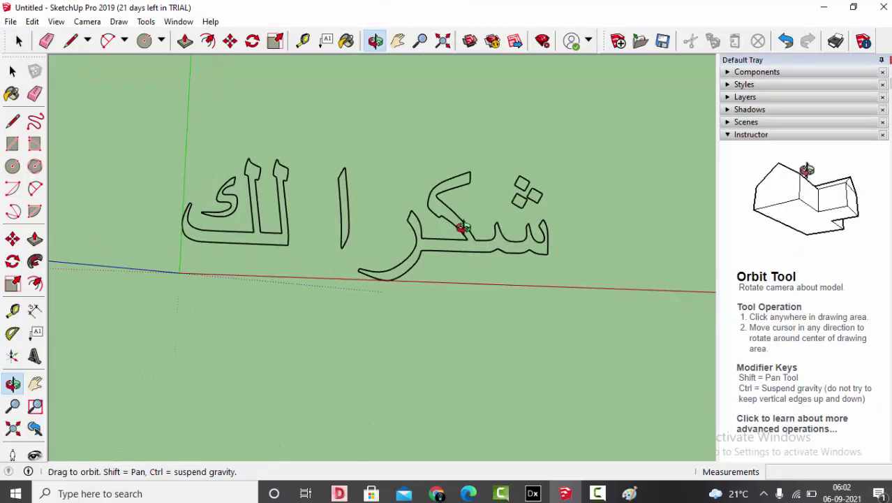
click(19, 41)
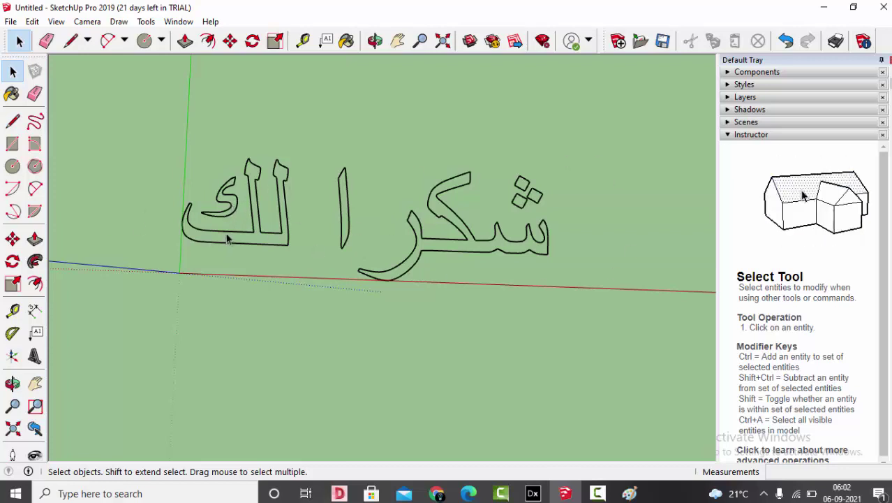
- Draw a backing rectangle covering the imported Arabic text outlines
click(227, 239)
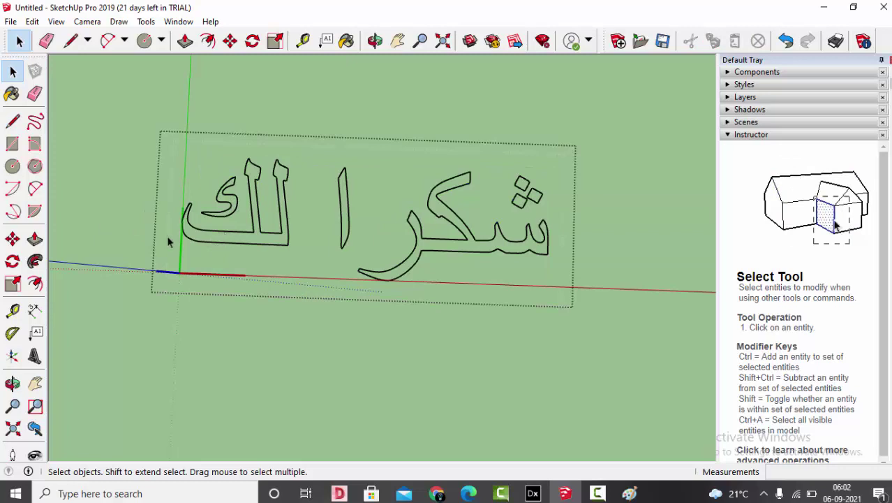
click(161, 42)
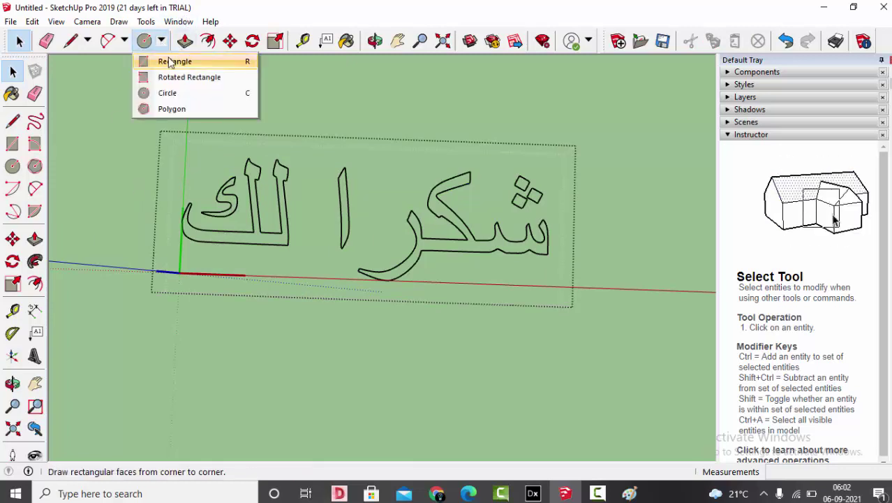
click(170, 62)
click(180, 261)
key(ctrl+z)
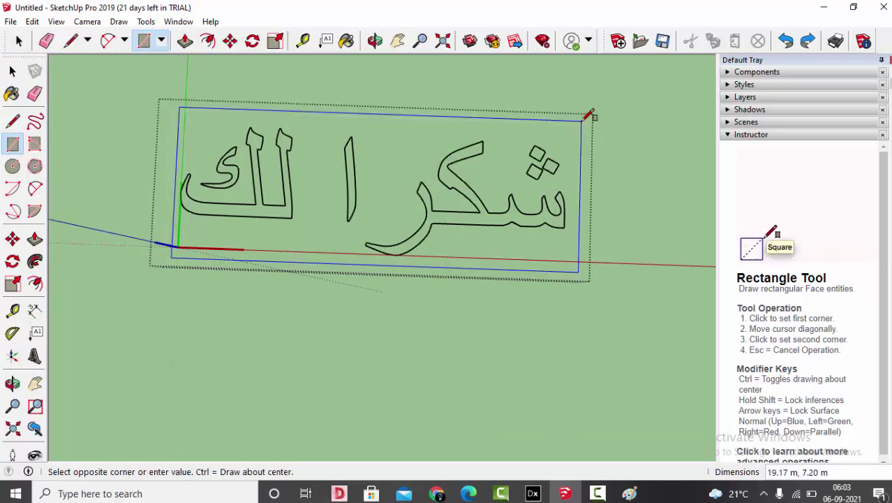
click(588, 114)
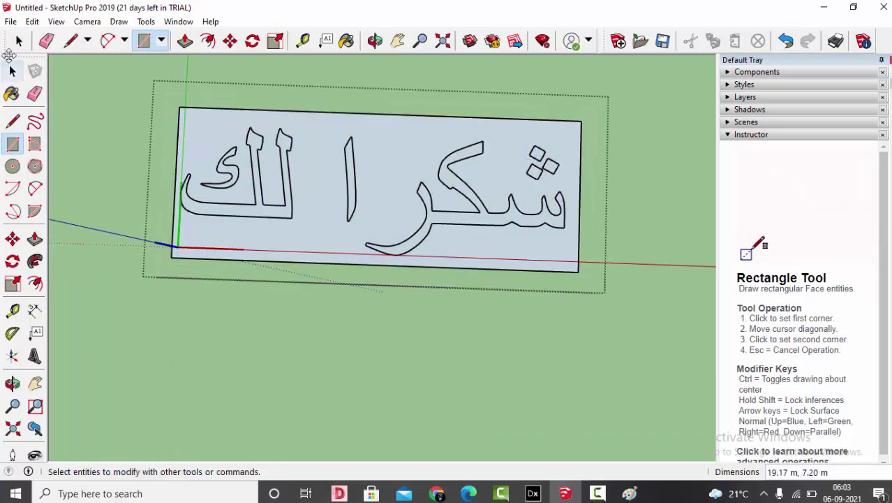
- Explode the rectangle and letter outlines into loose geometry
click(12, 71)
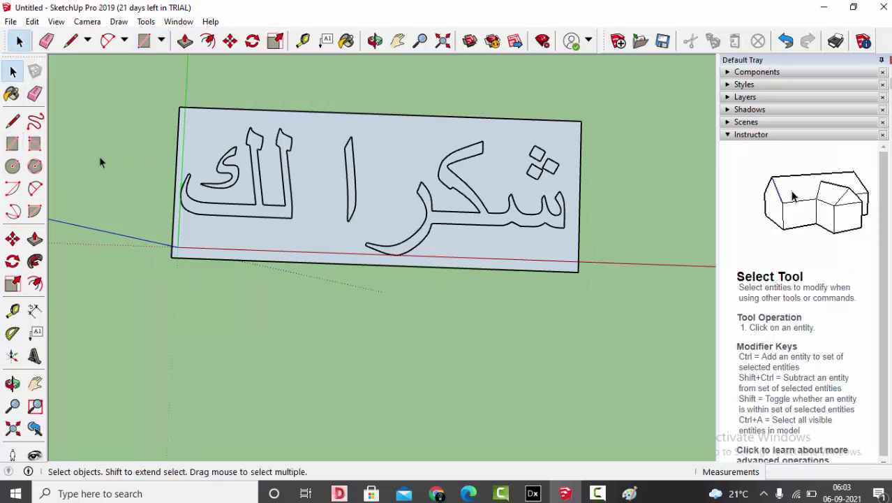
double_click(431, 229)
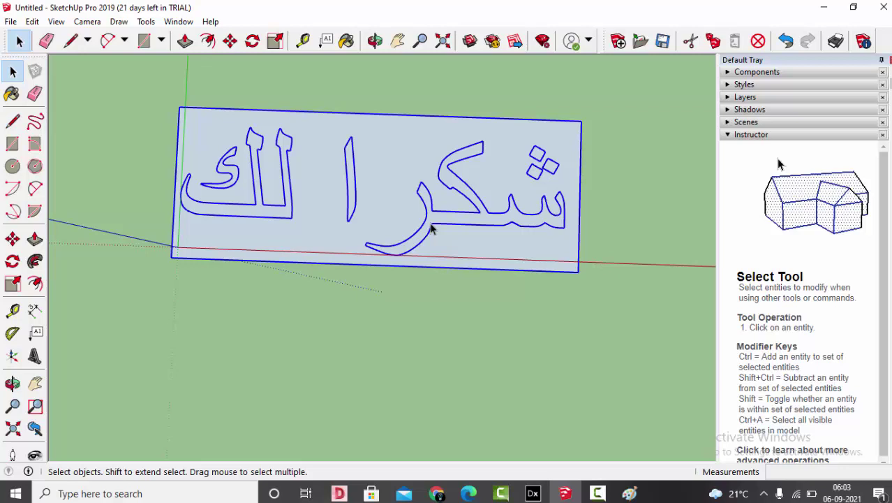
right_click(431, 229)
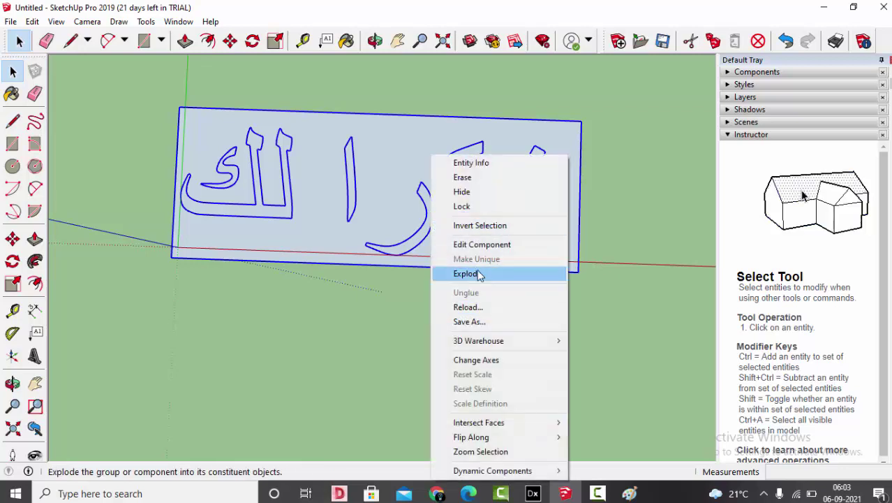
click(466, 273)
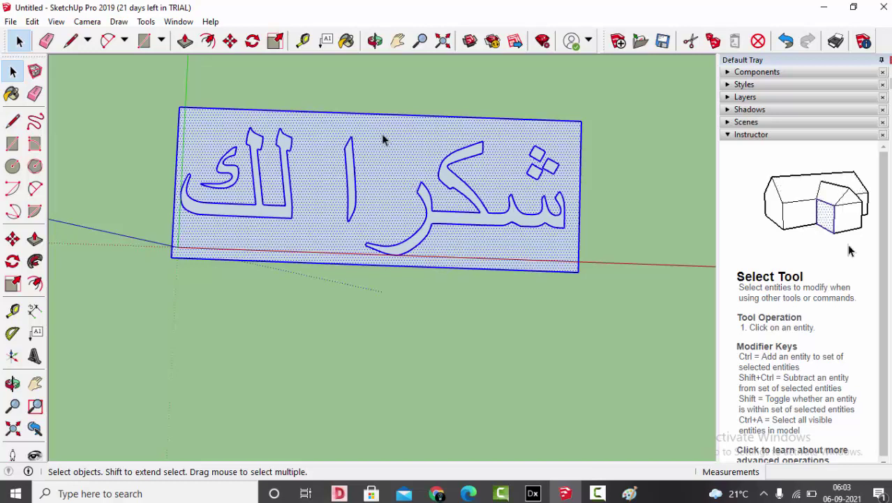
scroll(101, 140, up, 2)
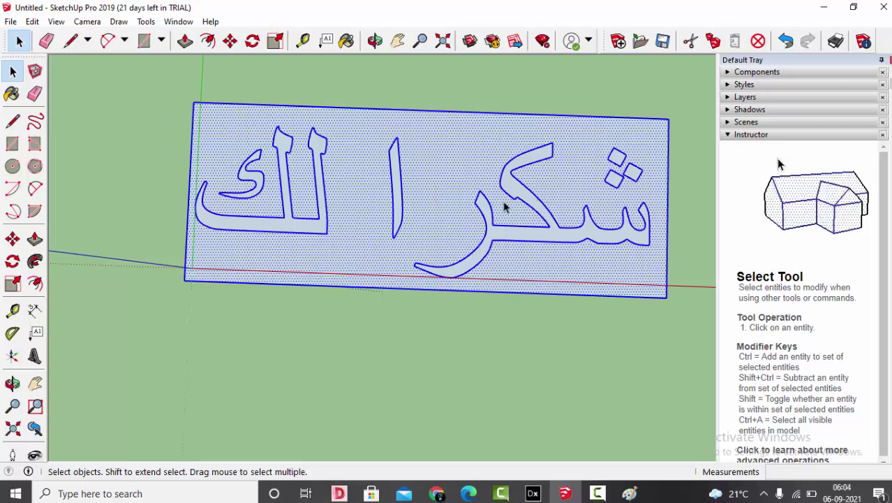
- Delete the rectangle's bottom, top, right and left edges, leaving only the Arabic letter faces
click(355, 318)
click(353, 275)
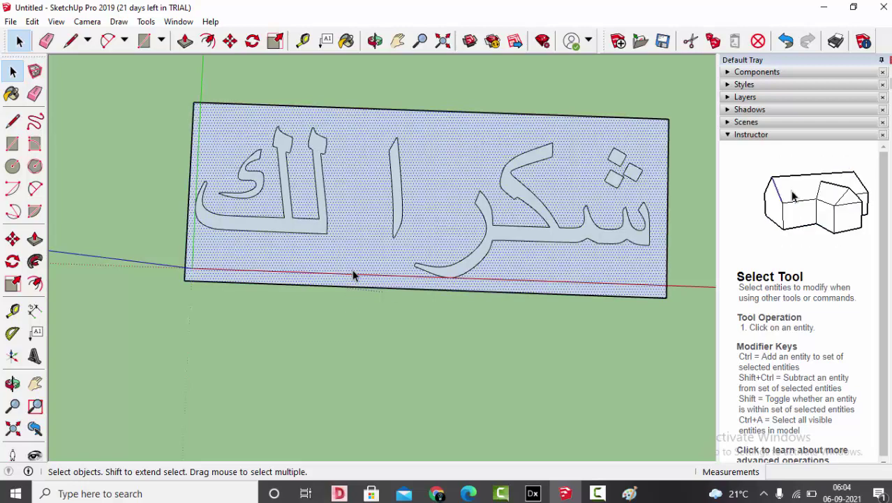
shift+click(352, 269)
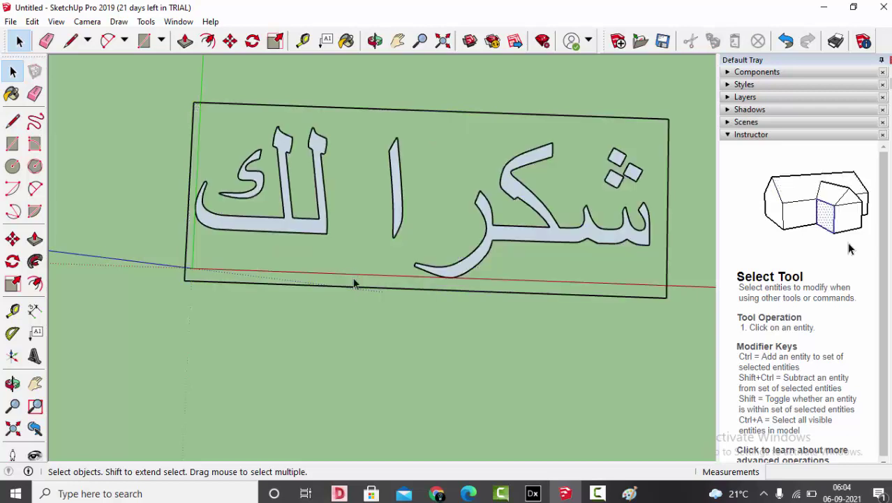
click(351, 288)
key(Delete)
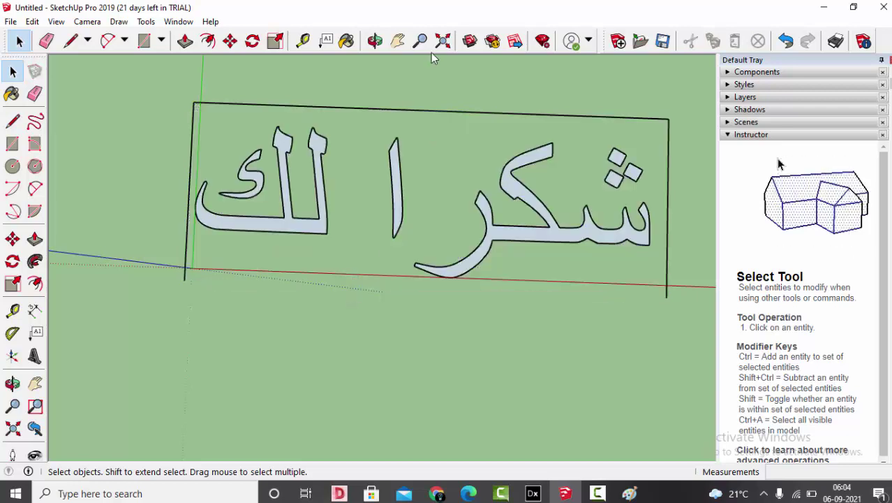
click(408, 112)
key(Delete)
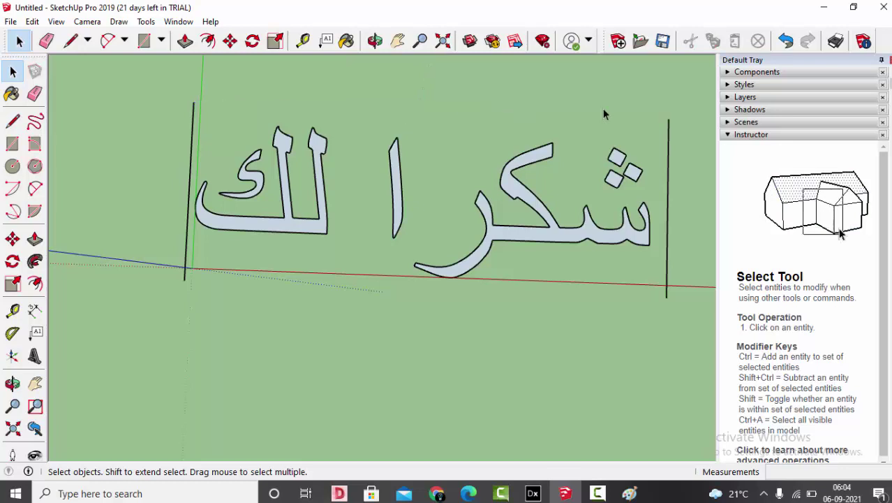
click(667, 155)
key(Delete)
click(195, 135)
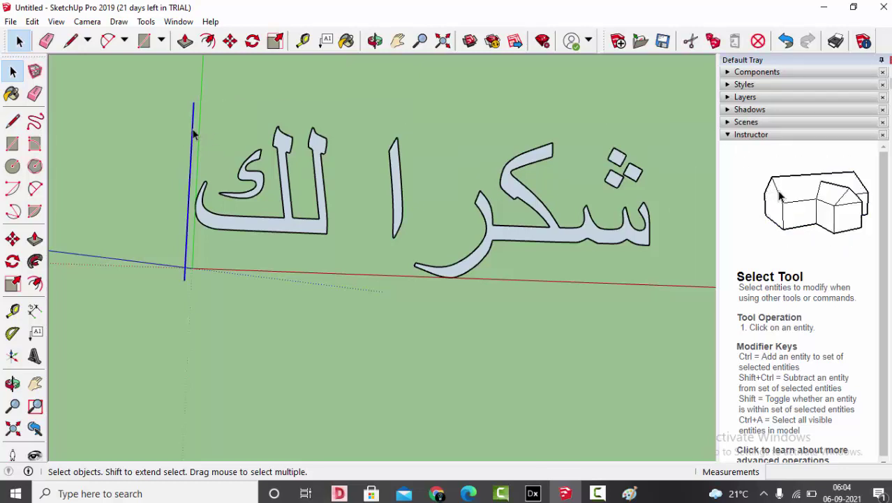
key(Delete)
click(449, 40)
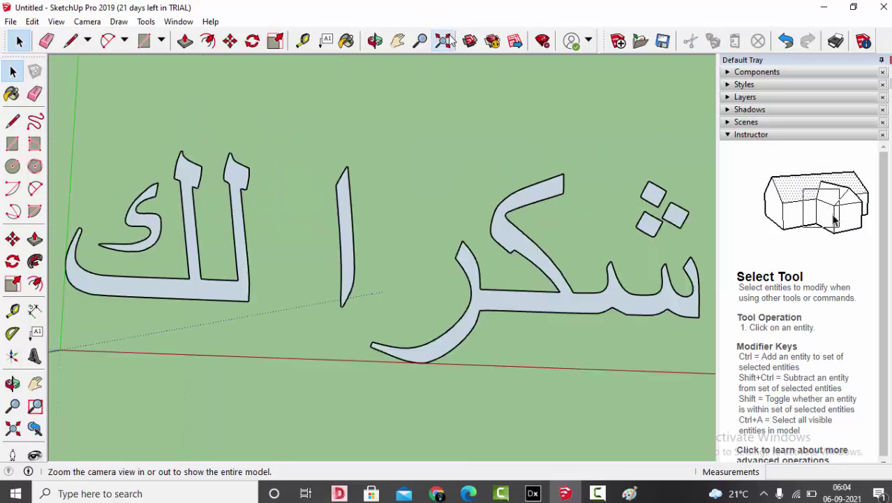
middle_drag(391, 161, 370, 312)
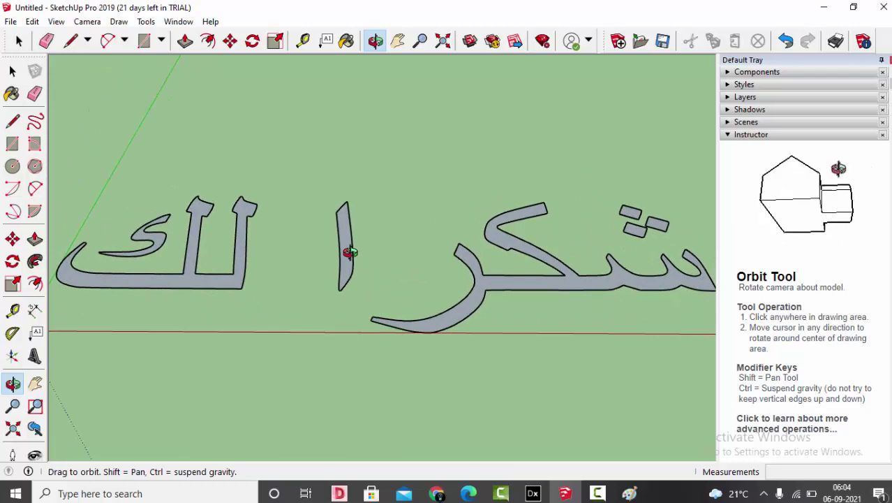
- Push/Pull the شكر letter face up to a height of 0.20 m
click(185, 41)
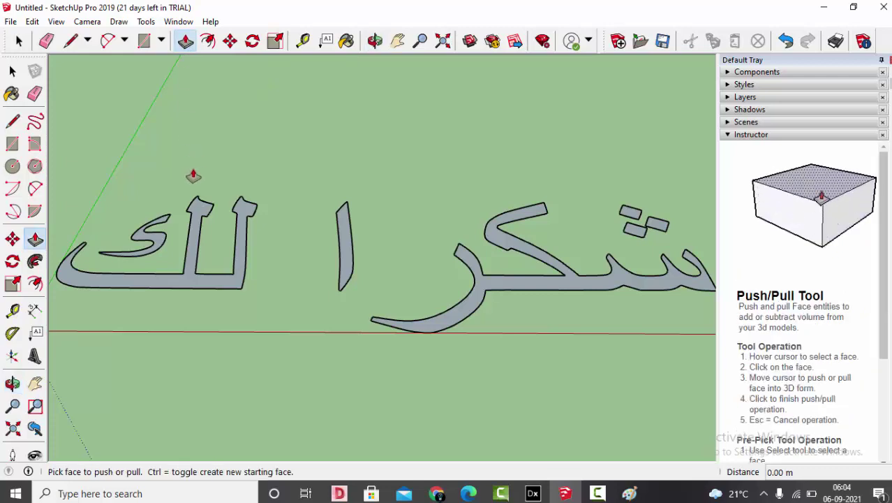
scroll(193, 175, down, 1)
scroll(659, 264, up, 1)
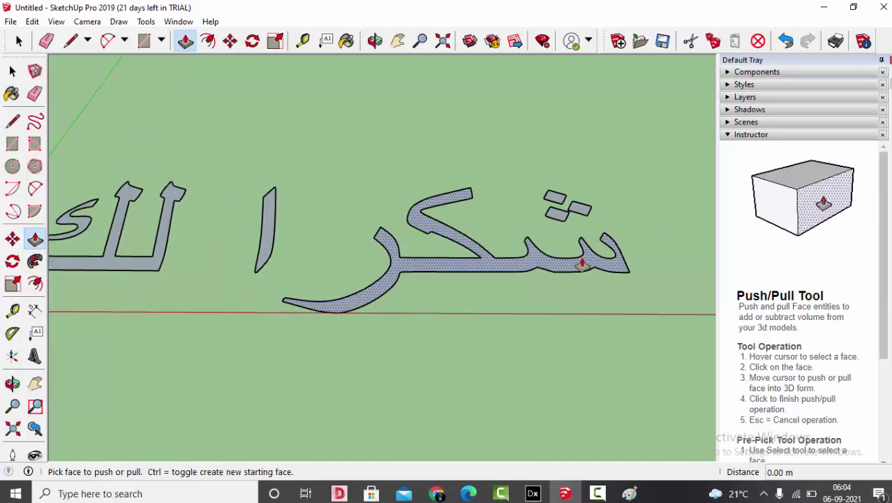
drag(581, 264, 580, 213)
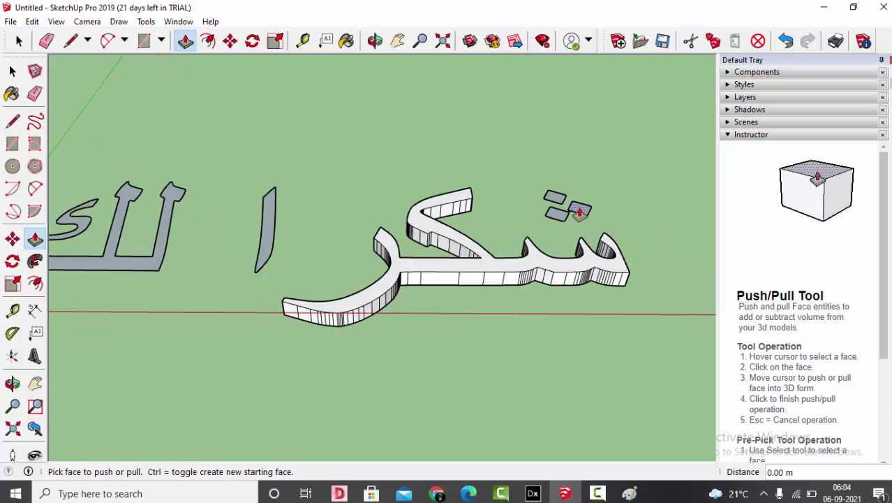
key(ctrl+z)
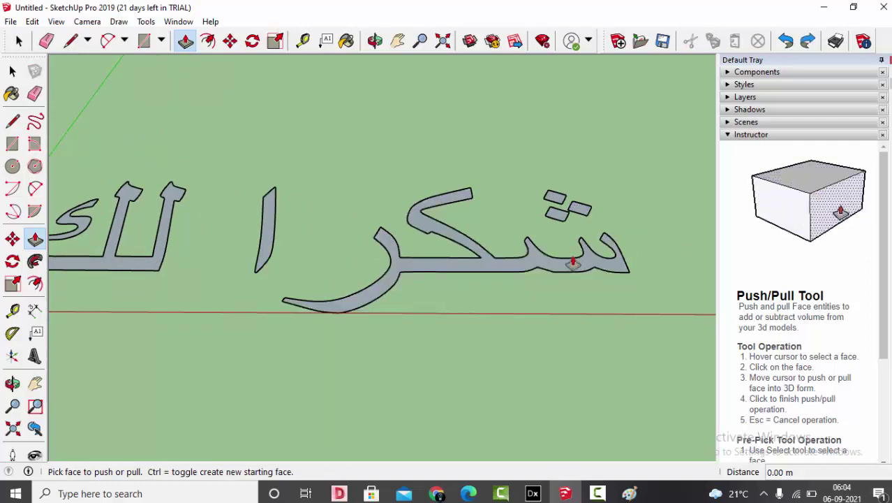
drag(570, 263, 579, 165)
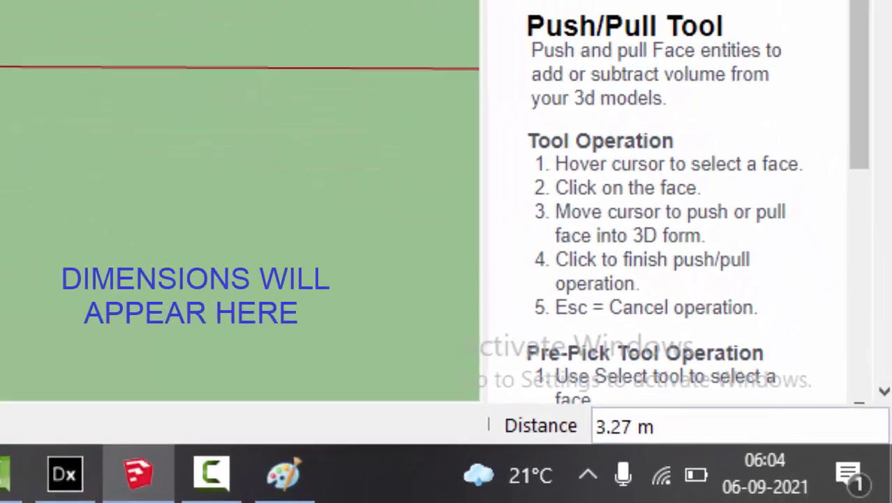
text(.2)
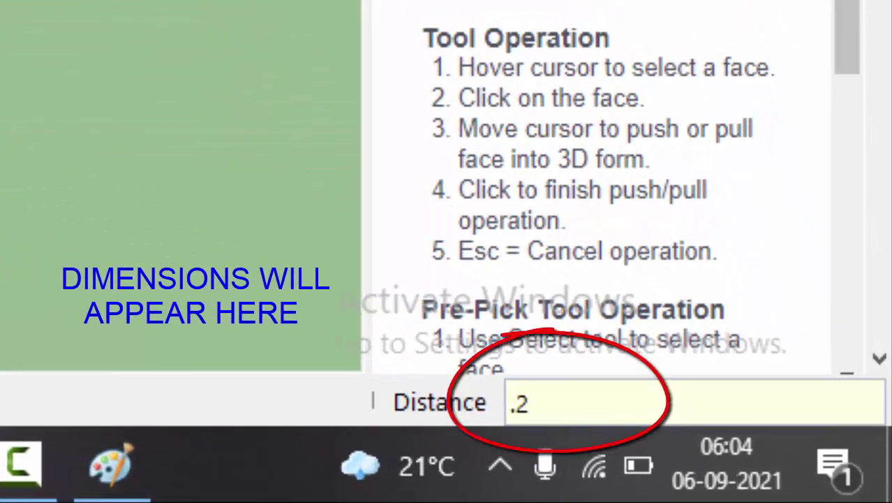
key(Return)
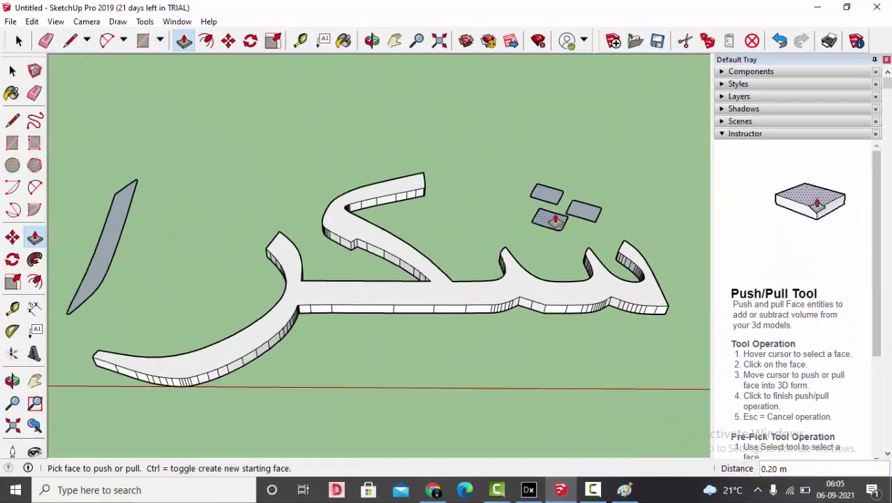
- Extrude the lower, right-hand and upper dots to 0.20 m
click(555, 219)
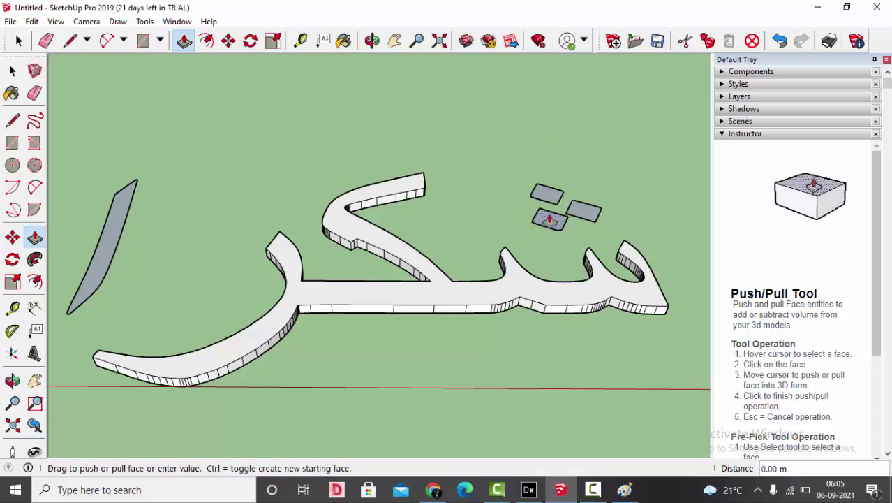
text(.2)
key(Return)
scroll(574, 160, up, 2)
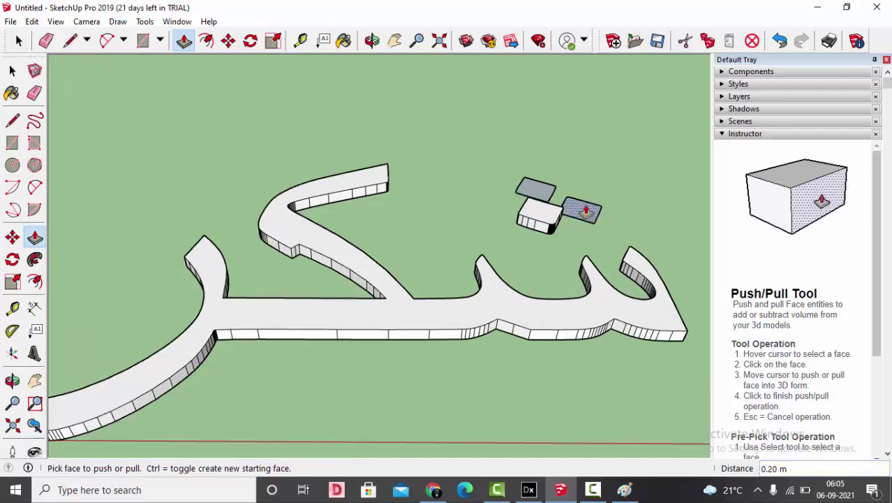
click(586, 211)
click(544, 215)
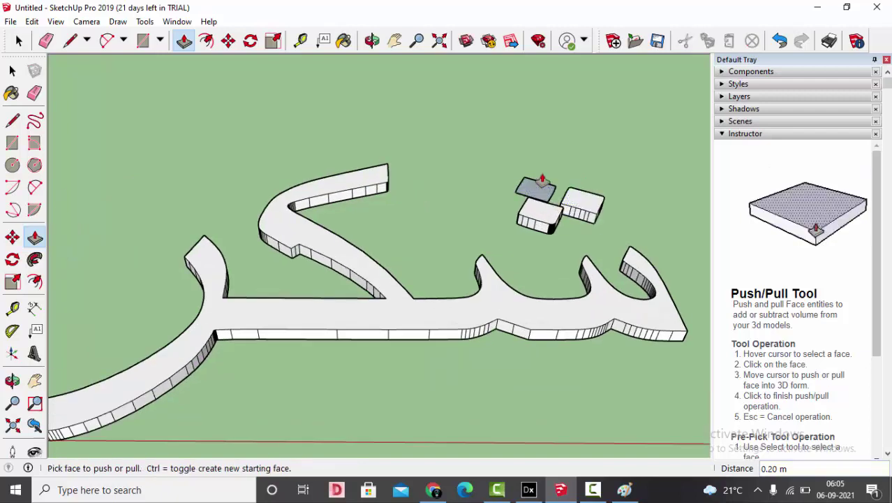
click(538, 186)
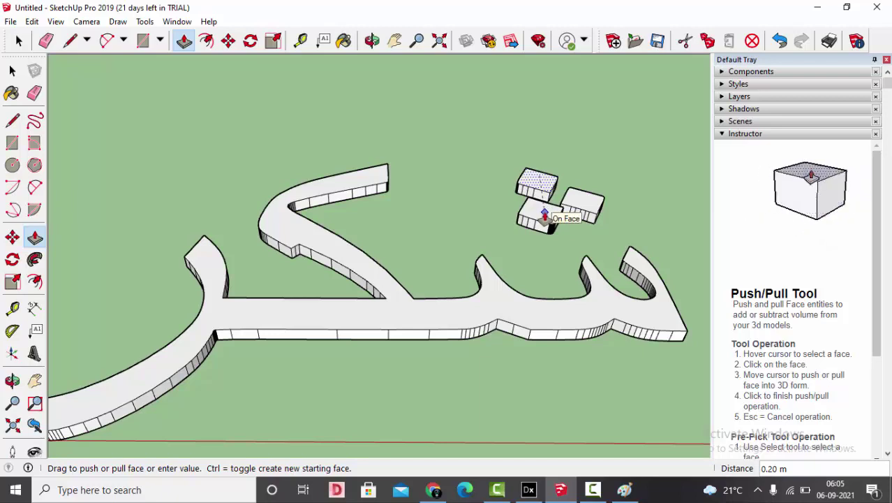
click(545, 215)
scroll(612, 178, down, 5)
scroll(607, 185, up, 3)
scroll(268, 264, up, 1)
- Extrude the alef, lam-kaf letters and kaf stroke to 0.20 m, then view from above
click(275, 213)
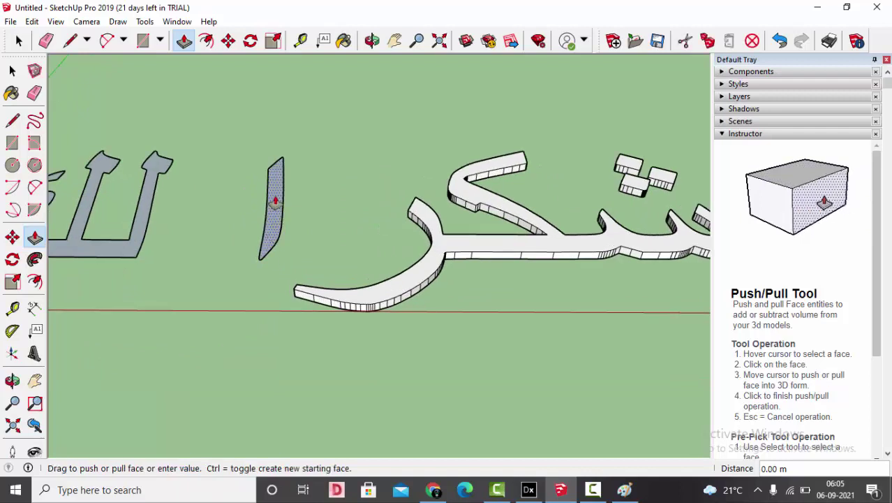
click(427, 268)
scroll(437, 271, down, 3)
scroll(251, 236, up, 4)
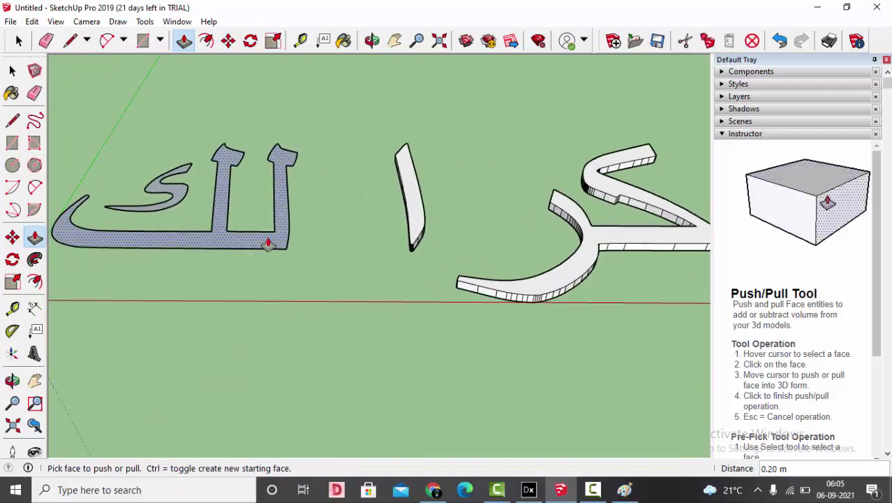
click(268, 243)
click(418, 214)
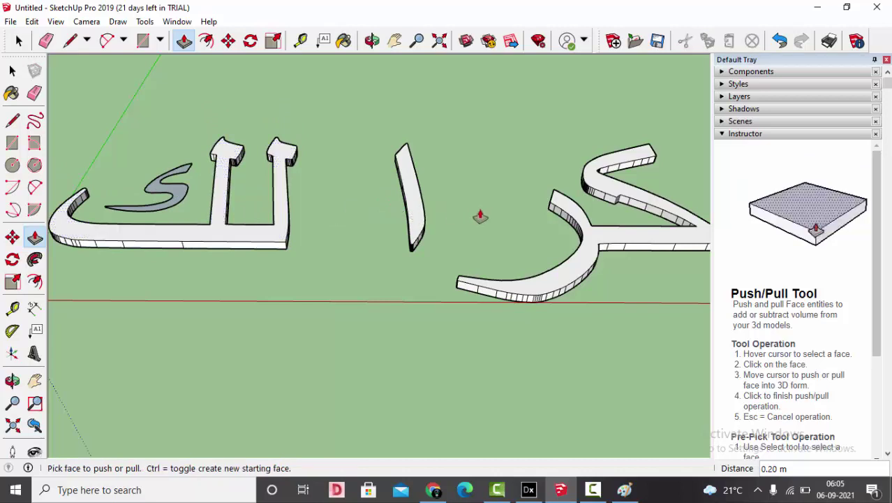
scroll(207, 216, up, 3)
click(239, 192)
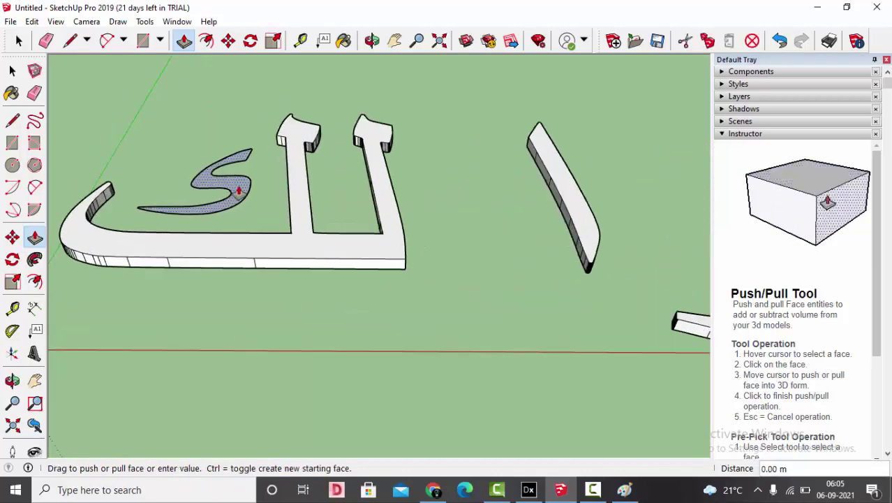
click(298, 226)
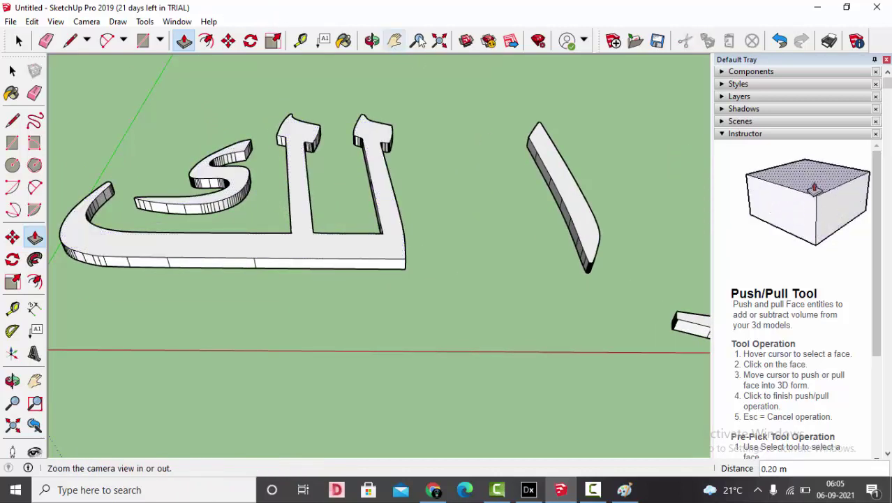
click(439, 40)
click(373, 40)
drag(377, 174, 301, 263)
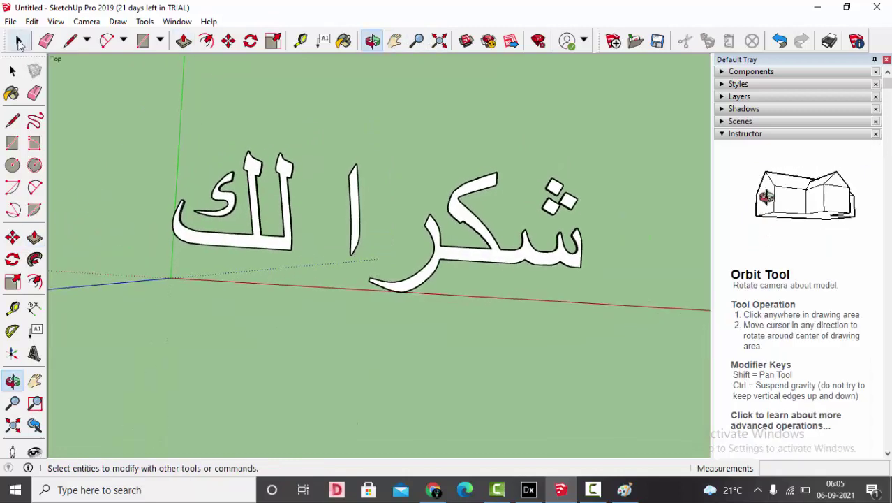
- Select all the extruded Arabic letters and make them a group
click(20, 43)
triple_click(216, 243)
key(ctrl+a)
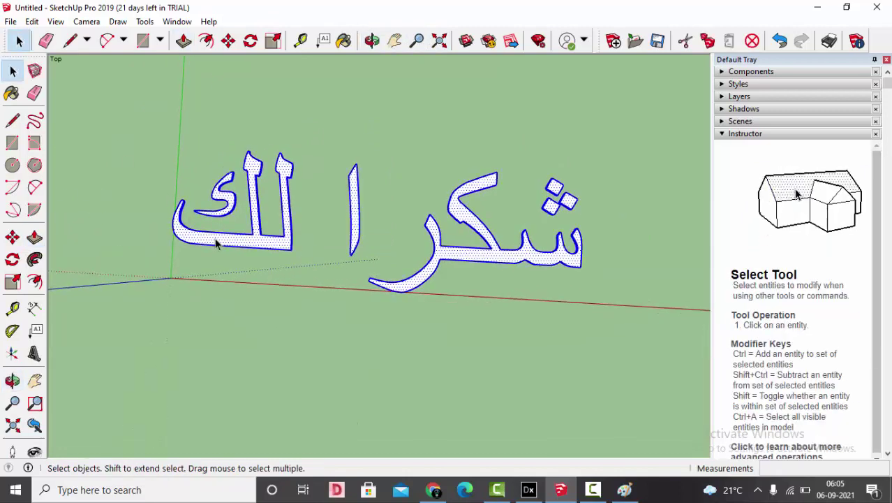
right_click(234, 239)
click(298, 344)
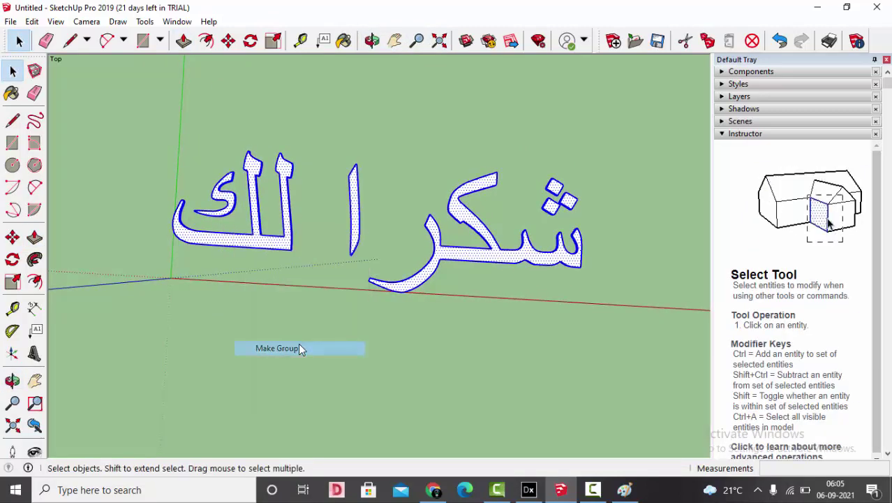
- Rotate the text group 90° upright about the green axis
click(439, 40)
click(372, 40)
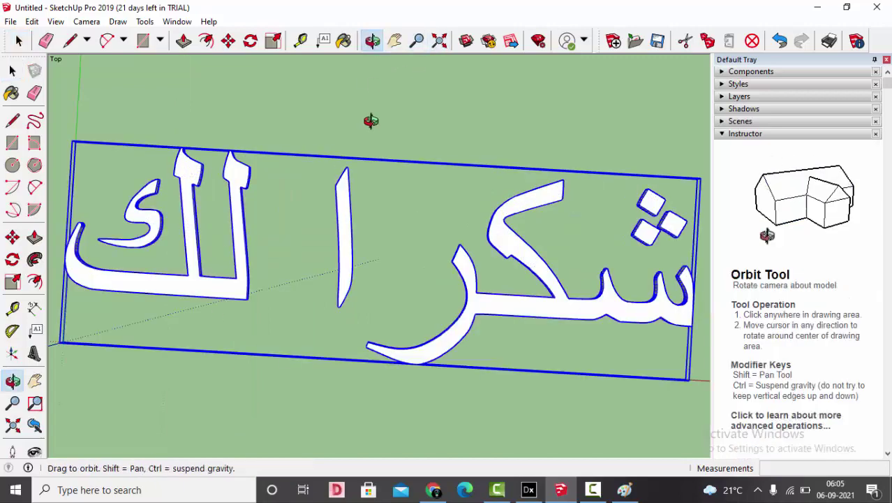
drag(355, 184, 509, 147)
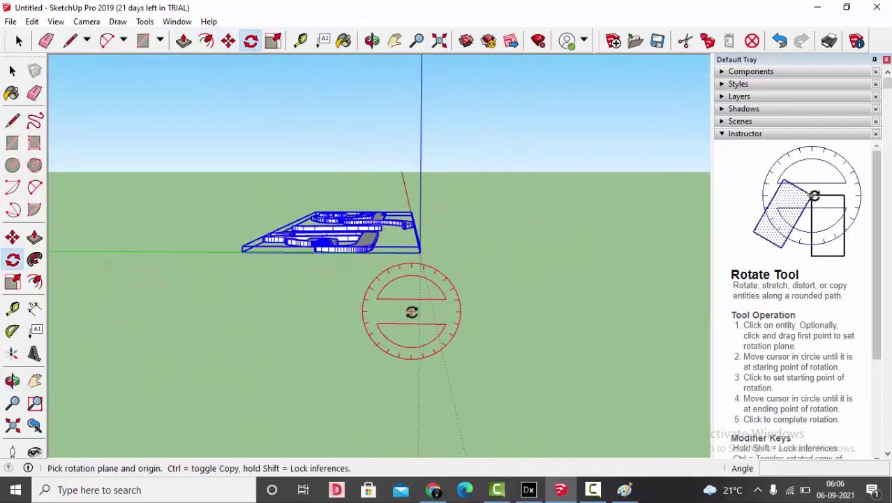
drag(419, 251, 207, 252)
click(420, 112)
scroll(291, 309, down, 1)
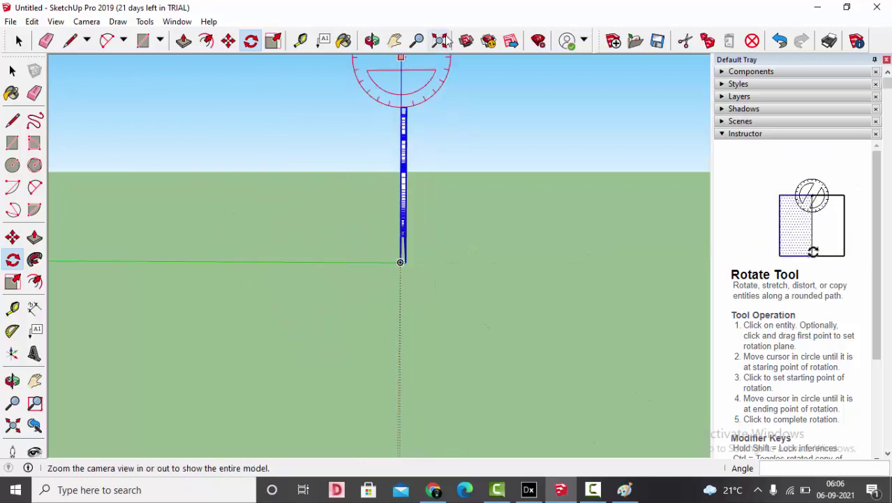
- Orbit to face the upright lettering and reselect the text group
click(440, 41)
click(372, 40)
drag(353, 279, 316, 287)
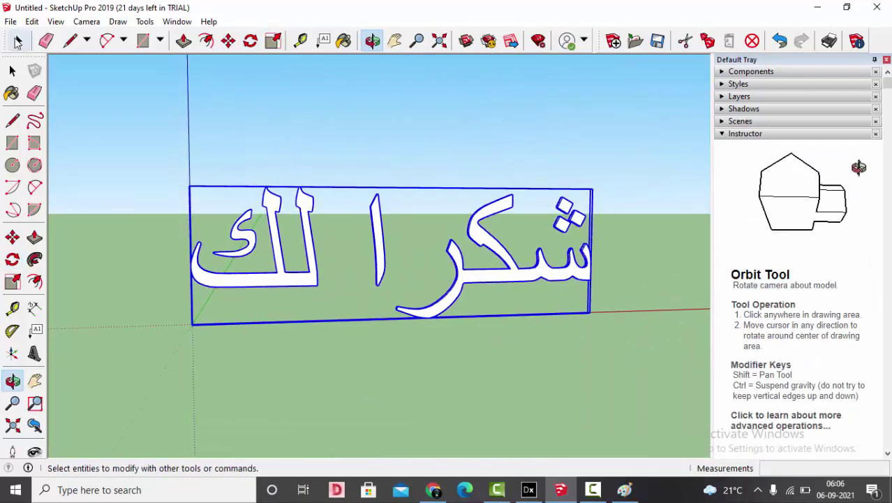
click(18, 42)
click(303, 166)
click(312, 250)
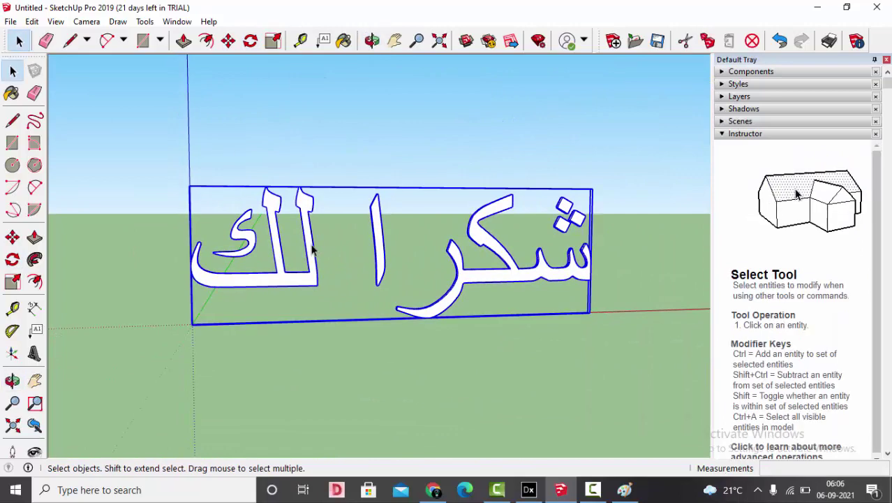
- Export the model as a 3DS file to the Desktop, named LOGO 2
click(10, 21)
mouse_move(51, 235)
click(287, 237)
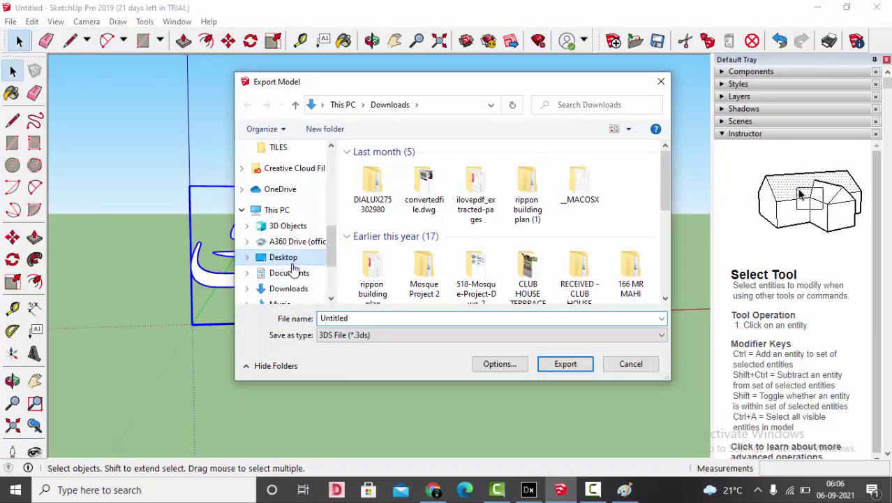
click(282, 257)
double_click(343, 318)
text(L)
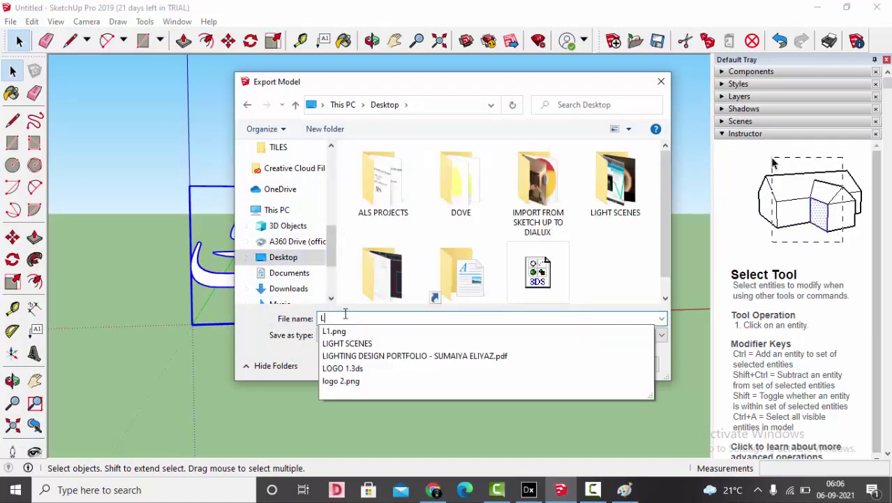
text(OGO 2)
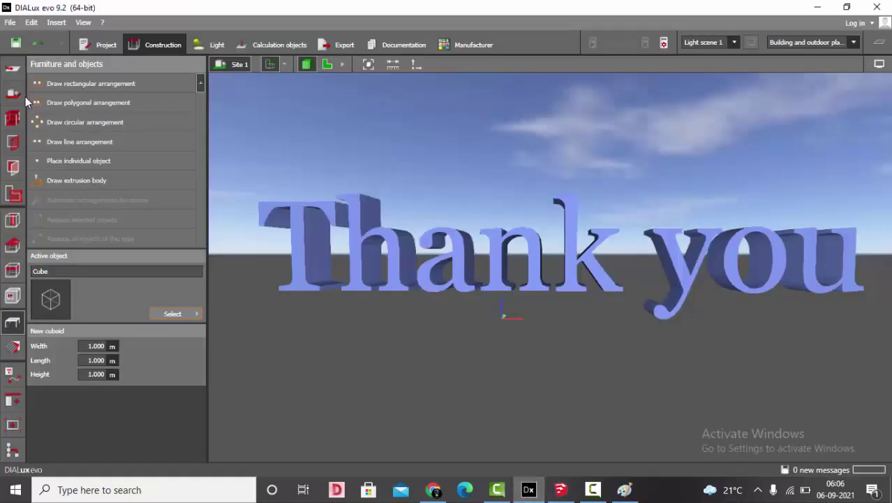
- Import the LOGO 02 furniture file and place it in the scene, skipping the save prompt
click(10, 22)
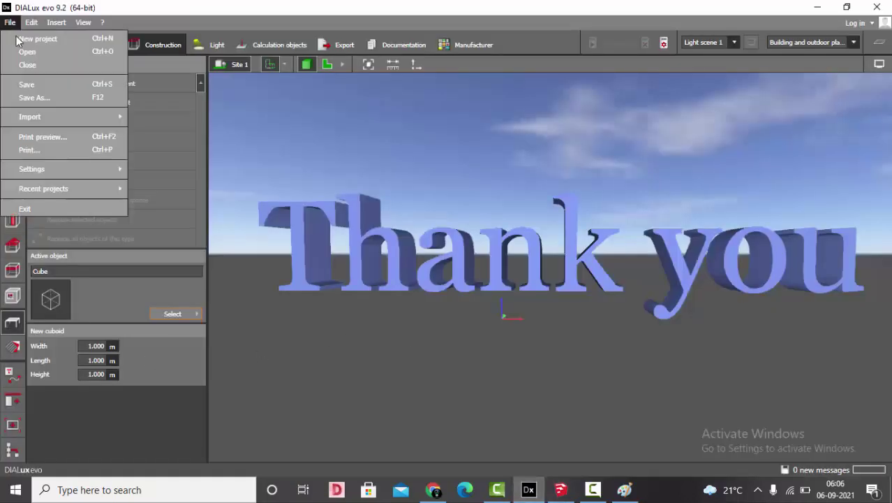
mouse_move(44, 119)
click(158, 197)
click(476, 264)
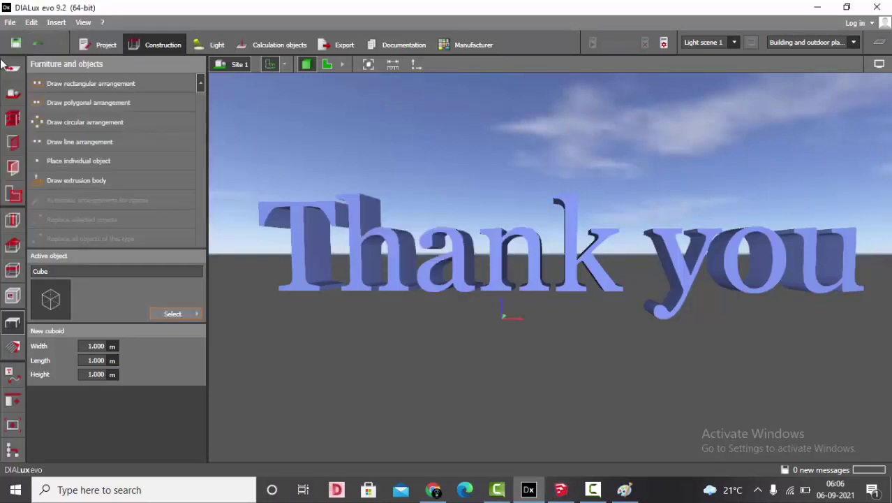
click(394, 220)
scroll(386, 250, down, 1)
scroll(385, 343, down, 5)
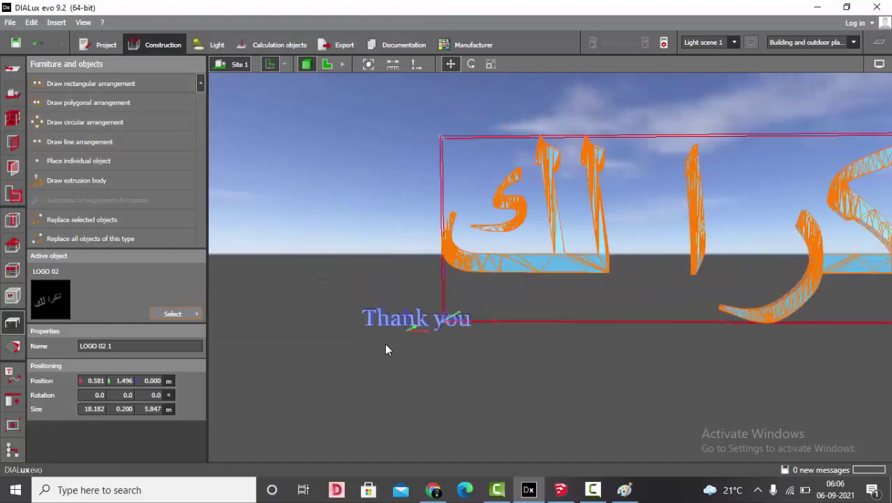
drag(448, 191, 611, 287)
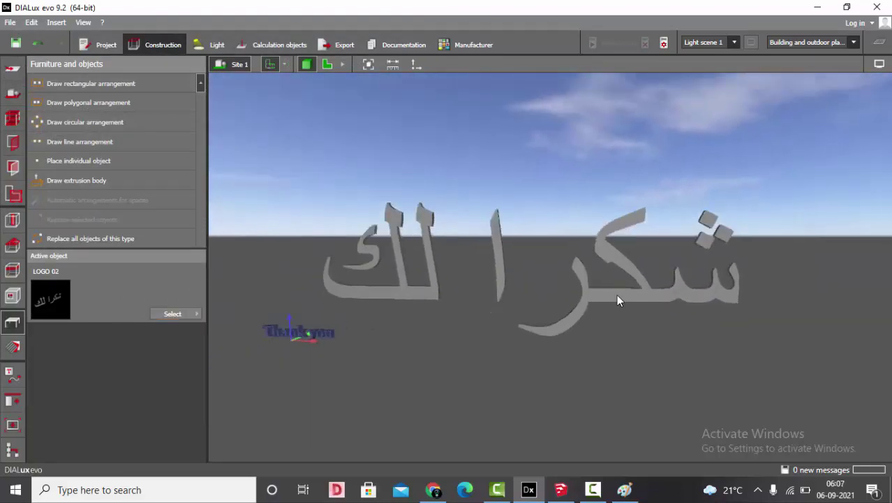
- Scale the Arabic logo down from 18.182 width to sit beside the Thank you text, then zoom to fit
click(617, 294)
click(103, 409)
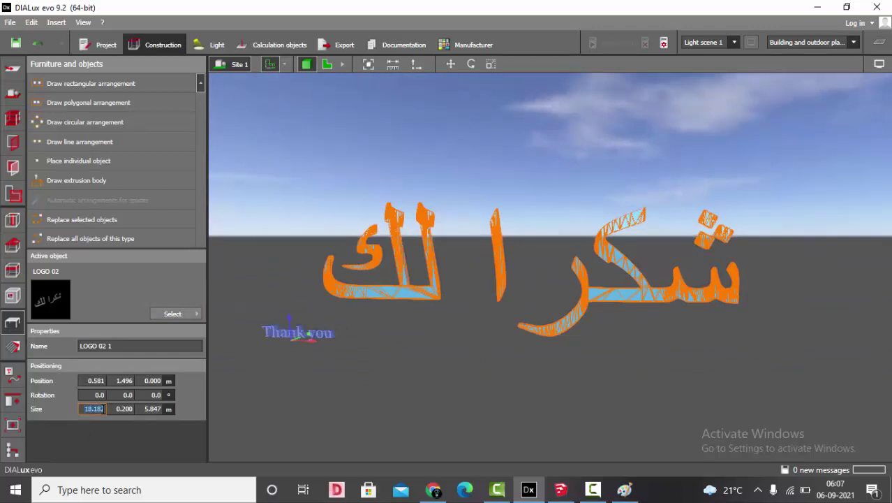
click(486, 65)
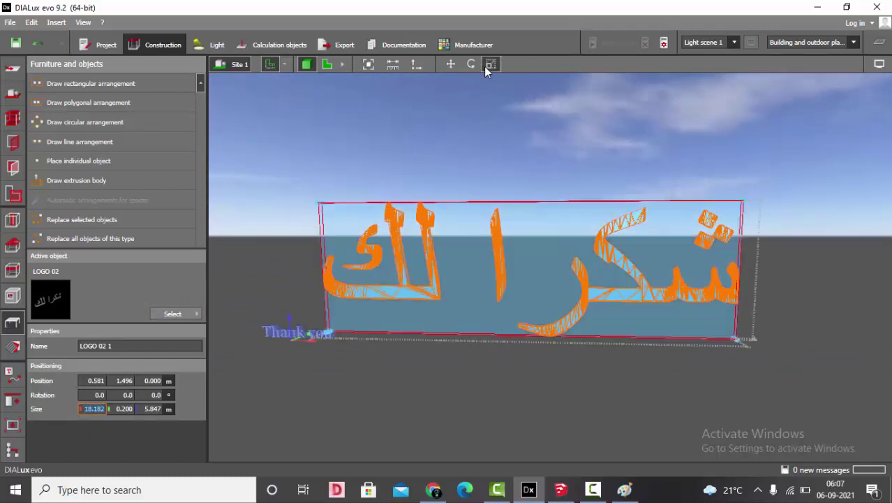
drag(747, 201, 437, 313)
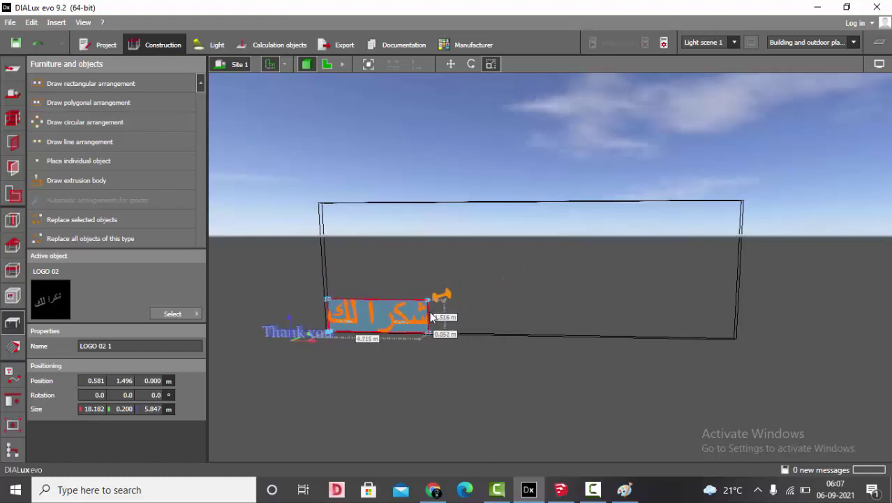
click(425, 118)
click(368, 70)
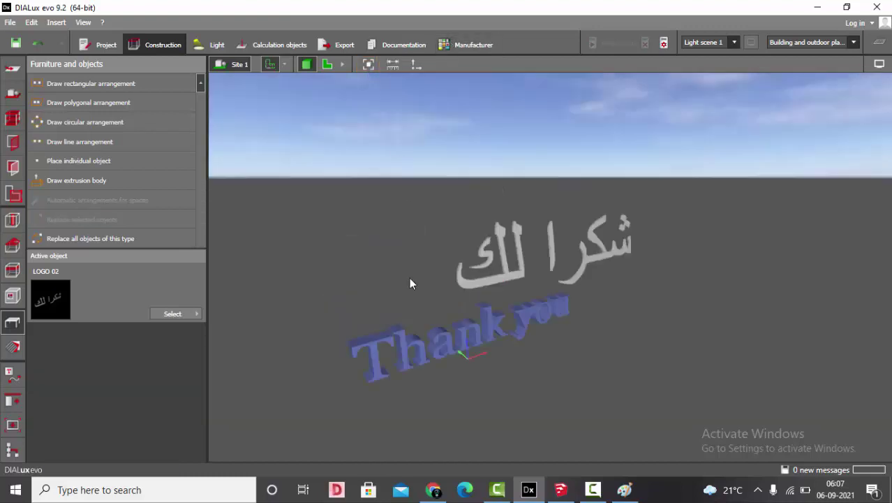
- Paint the Arabic lettering with a green RGB 118/205/109 material
right_drag(653, 333, 641, 296)
click(12, 347)
mouse_move(109, 361)
mouse_down()
mouse_move(151, 338)
mouse_move(115, 349)
mouse_up()
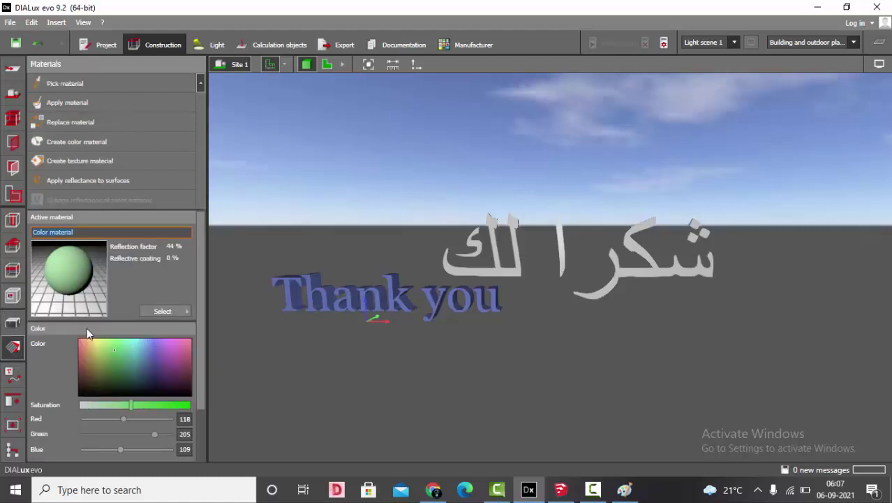
scroll(506, 278, up, 2)
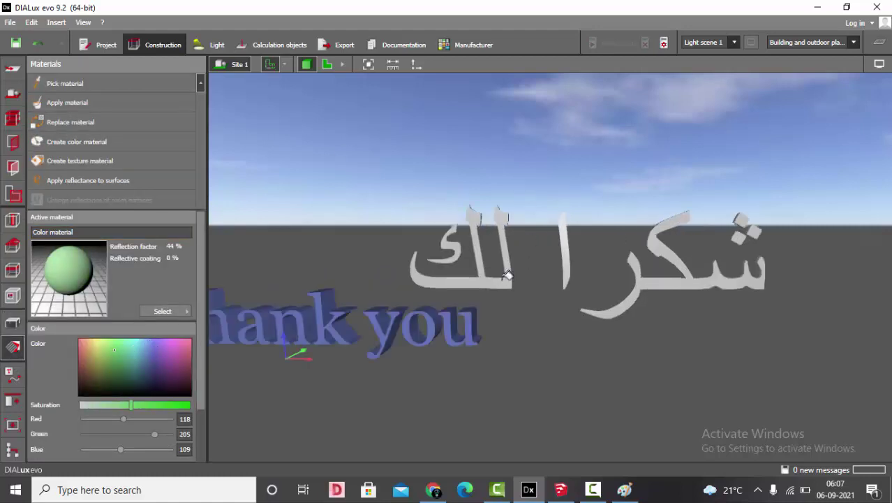
click(506, 278)
right_drag(553, 180, 658, 278)
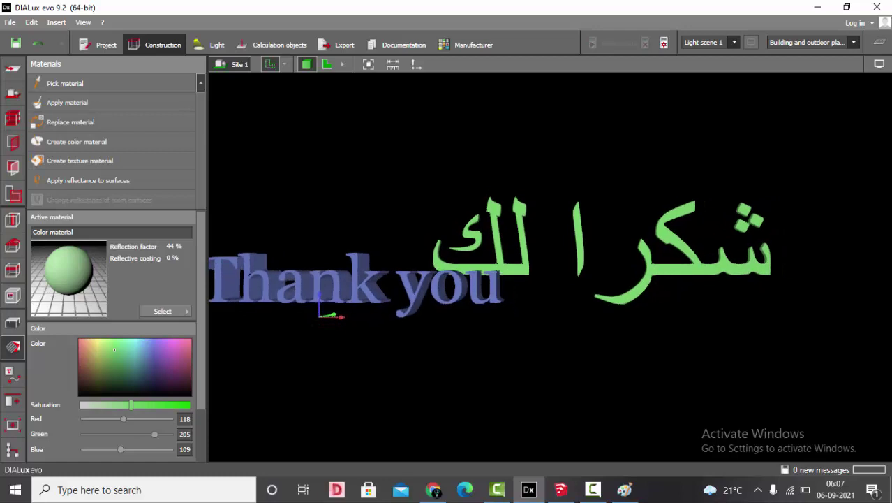
- Restore the sky and ground background and orbit so both texts face the camera
click(879, 64)
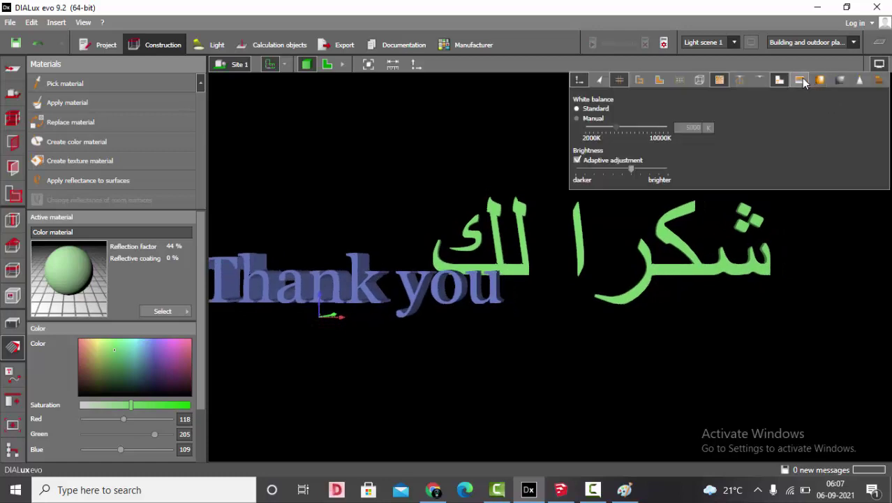
click(800, 79)
right_drag(670, 280, 425, 250)
click(685, 262)
right_drag(726, 264, 530, 273)
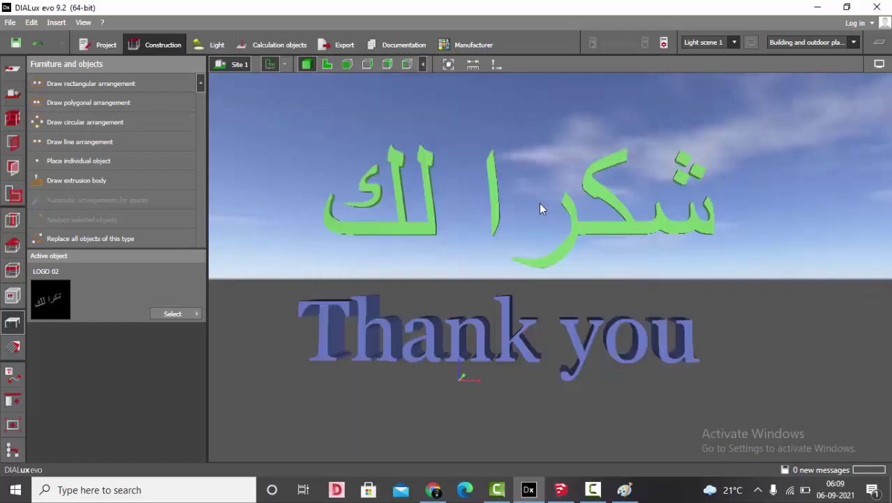
- Upload the new-microsoft365 logo image to Font Squirrel's Font Identifier in Chrome
click(434, 489)
click(219, 11)
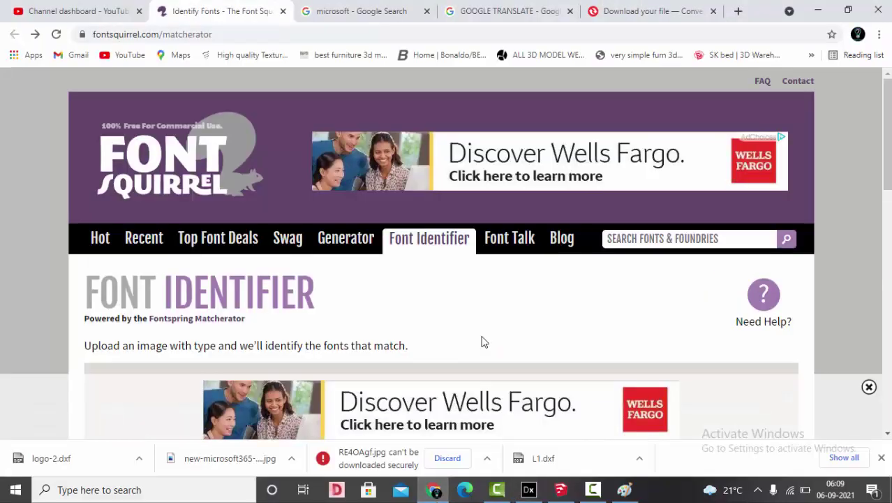
scroll(484, 341, down, 3)
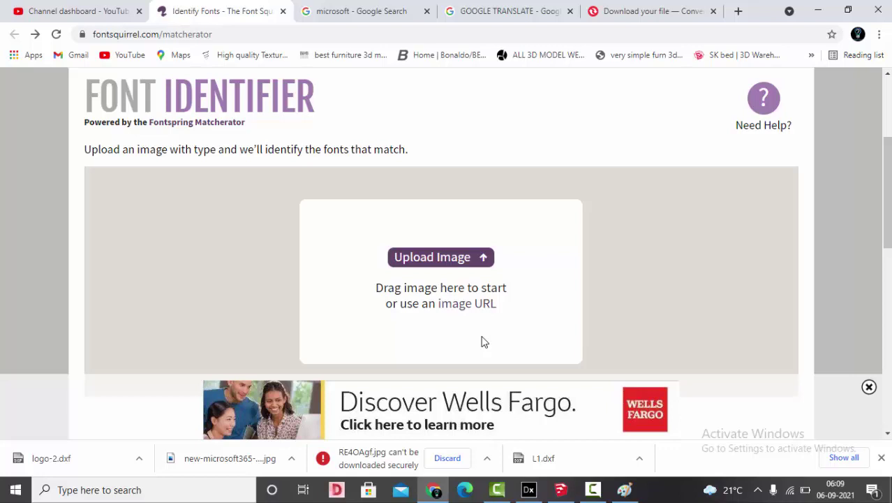
click(442, 258)
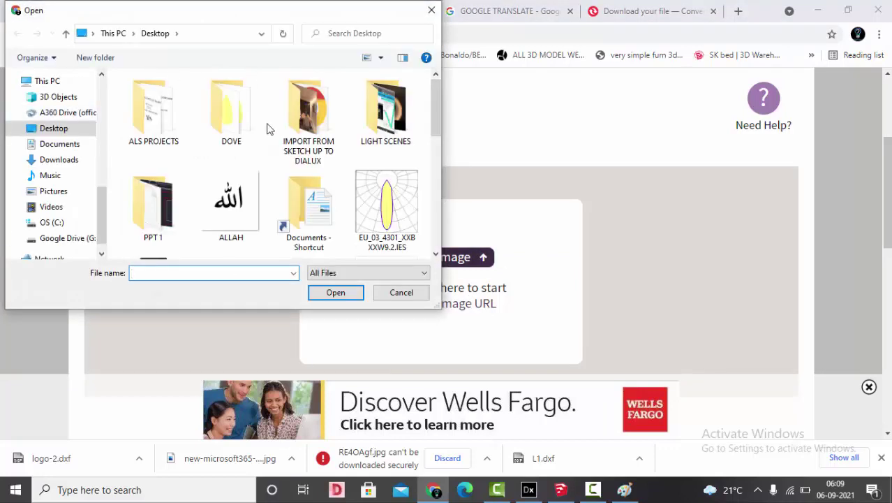
scroll(259, 143, down, 5)
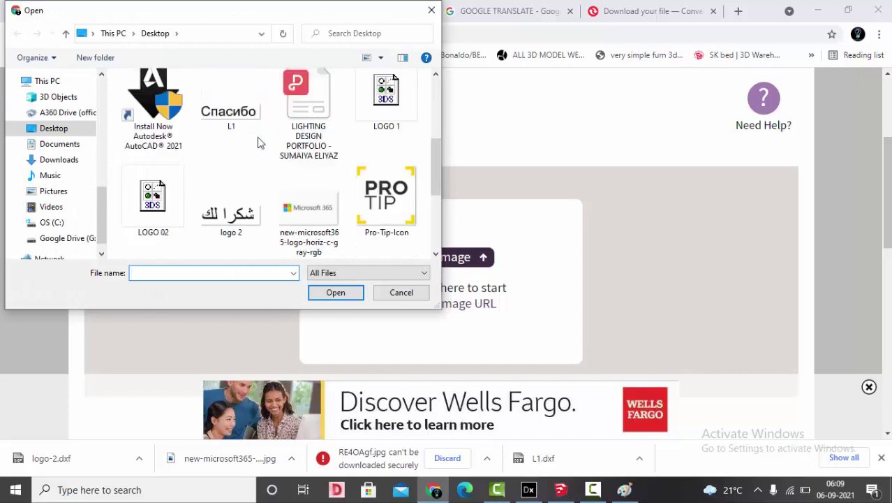
double_click(302, 225)
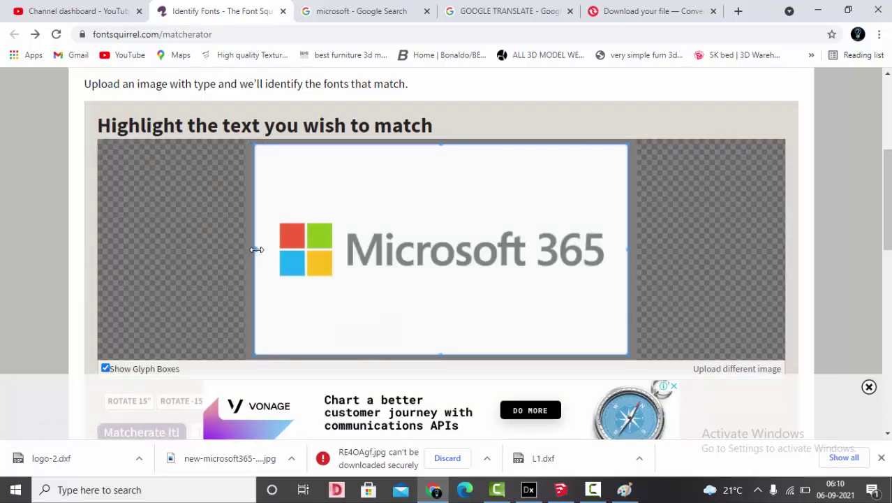
- Crop the selection to the Microsoft 365 lettering, excluding the logo squares
drag(259, 249, 341, 249)
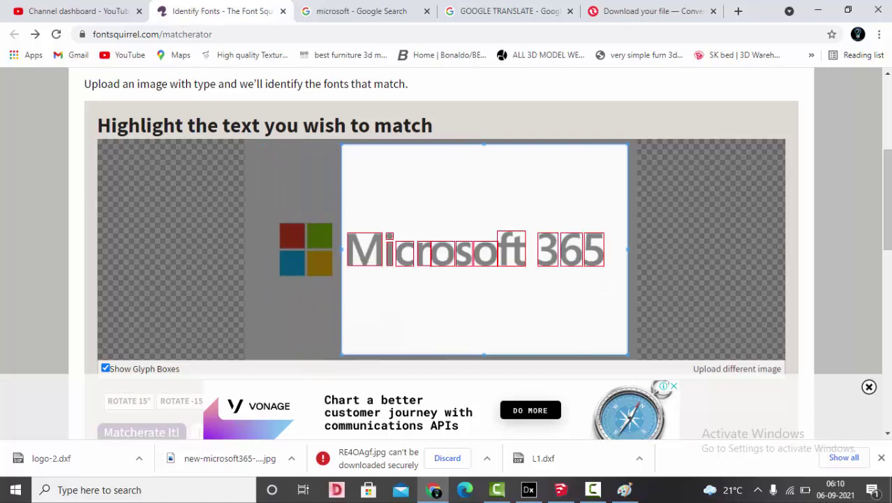
scroll(885, 209, down, 1)
scroll(687, 299, down, 2)
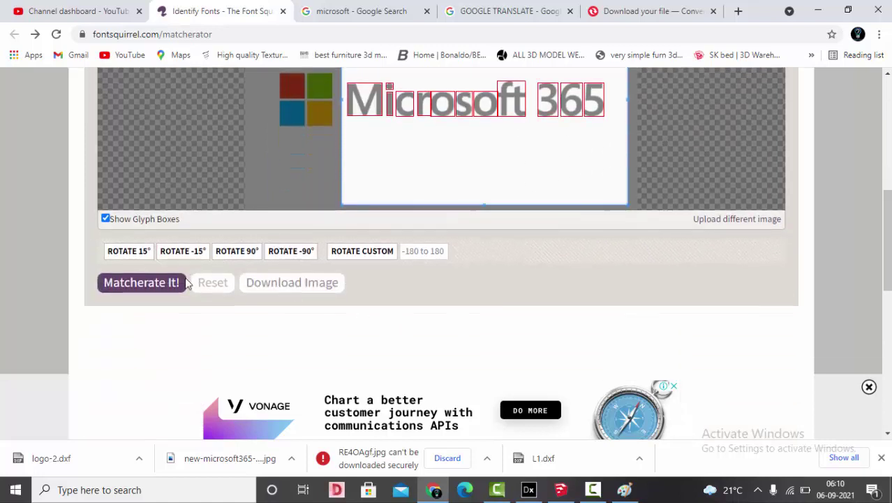
- Run Matcherate It! and browse matches like Encode Sans Narrow SemiBold and Vegur Bold
click(143, 284)
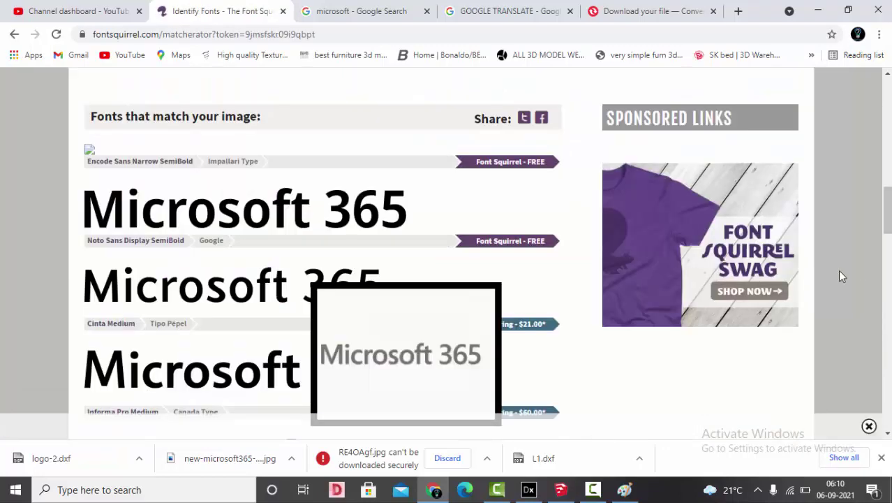
scroll(523, 231, down, 1)
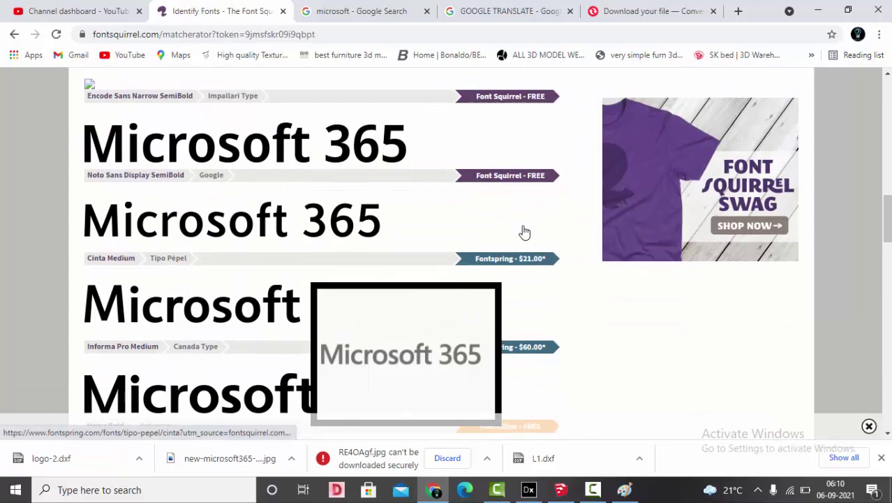
scroll(524, 232, down, 3)
scroll(524, 231, up, 4)
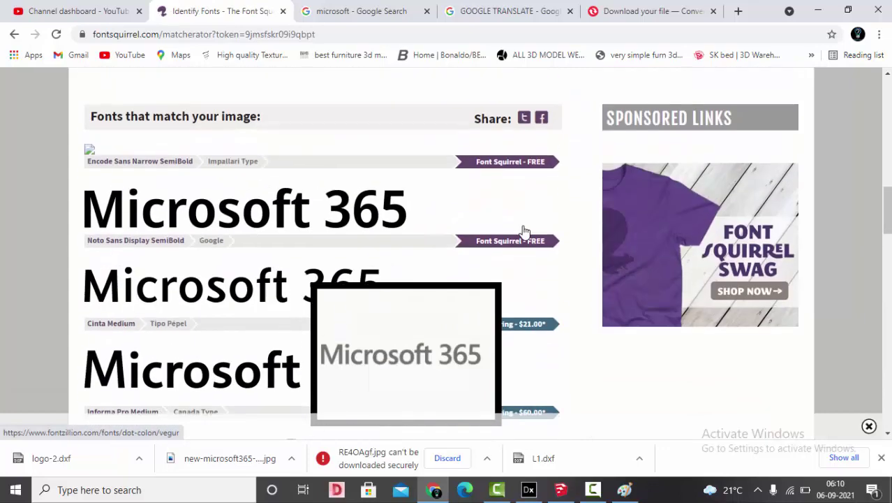
scroll(525, 232, up, 4)
scroll(525, 231, down, 6)
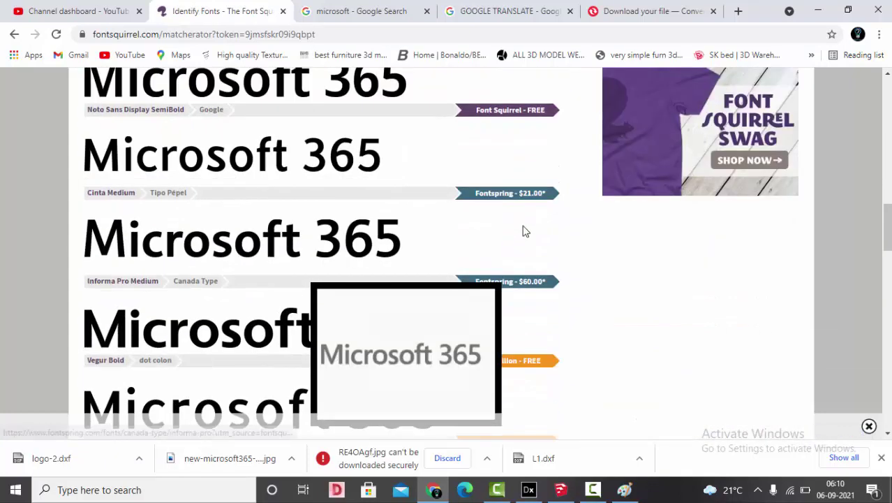
scroll(525, 231, down, 3)
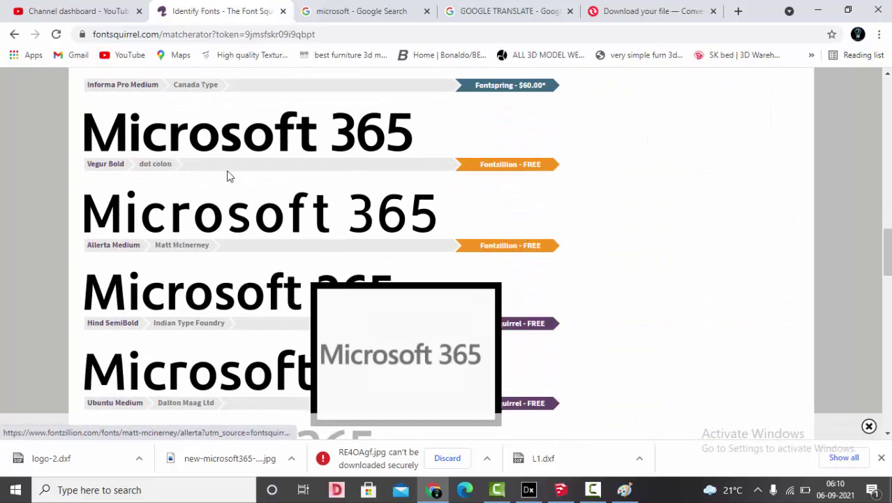